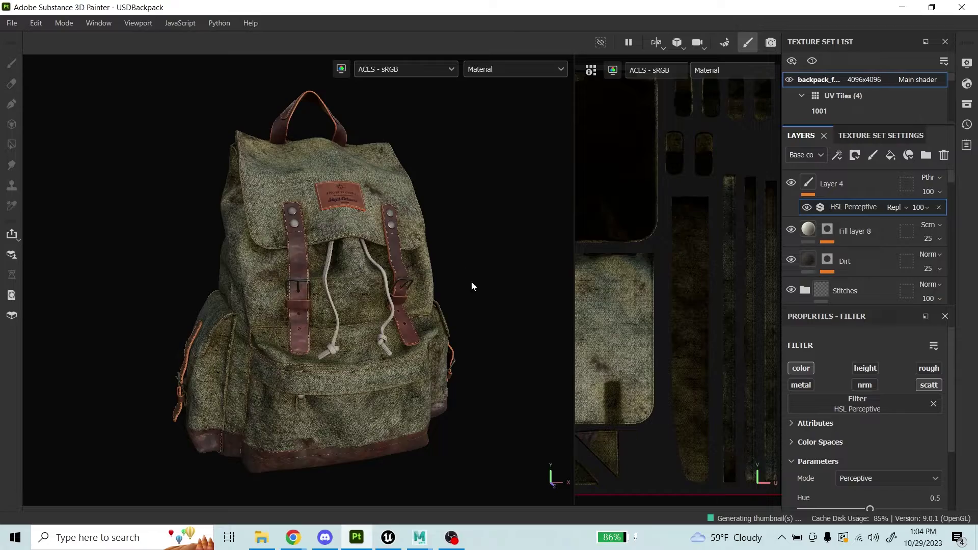
Examine the textured backpack model from several angles.
alt+drag(469, 283, 355, 287)
alt+middle_drag(418, 264, 337, 273)
alt+drag(331, 273, 425, 271)
alt+middle_drag(424, 267, 401, 284)
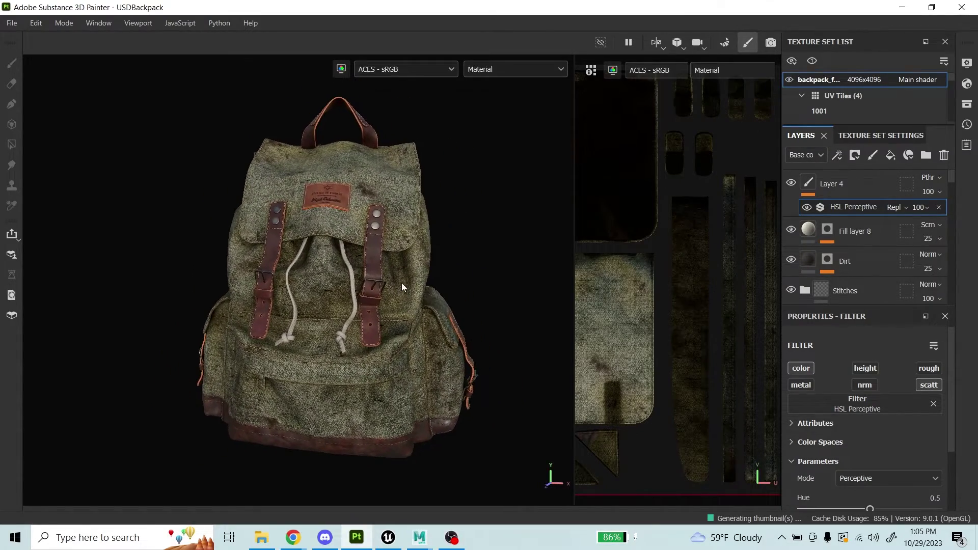
alt+drag(384, 227, 428, 260)
alt+middle_drag(449, 250, 420, 254)
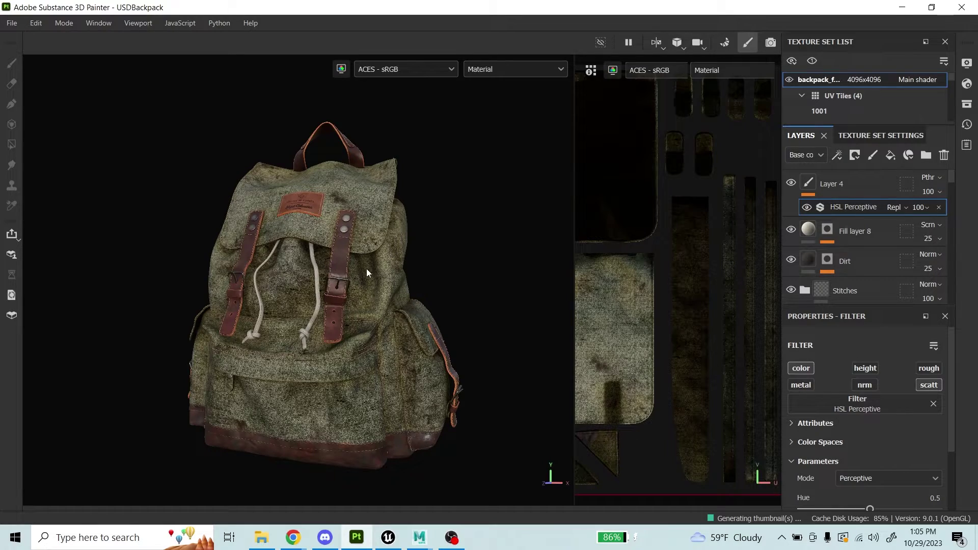
alt+drag(366, 269, 433, 296)
alt+right_drag(433, 295, 457, 291)
alt+drag(388, 293, 399, 288)
mouse_move(399, 288)
alt+middle_down()
mouse_move(466, 269)
mouse_move(395, 297)
alt+middle_up()
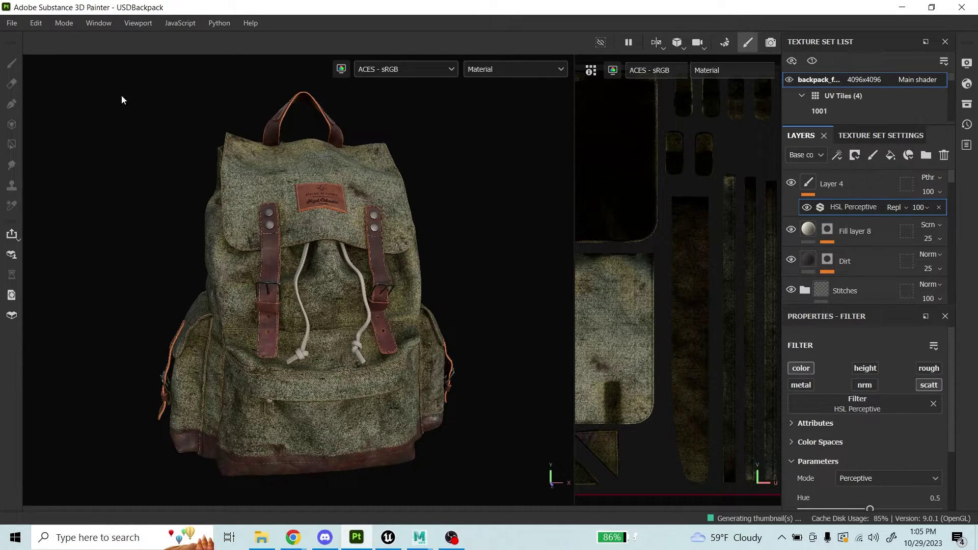
Open the texture export settings and choose the Unreal Engine 5 output template.
click(12, 26)
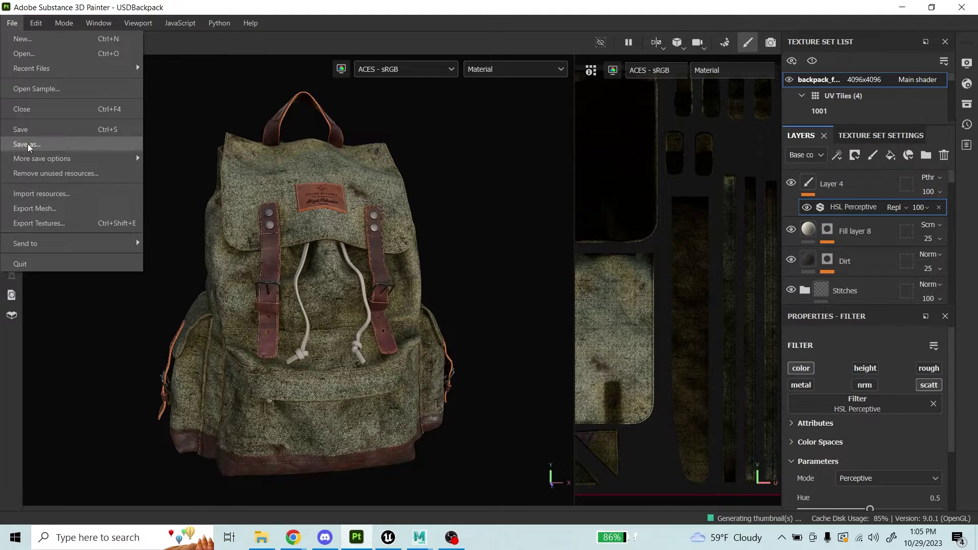
click(42, 223)
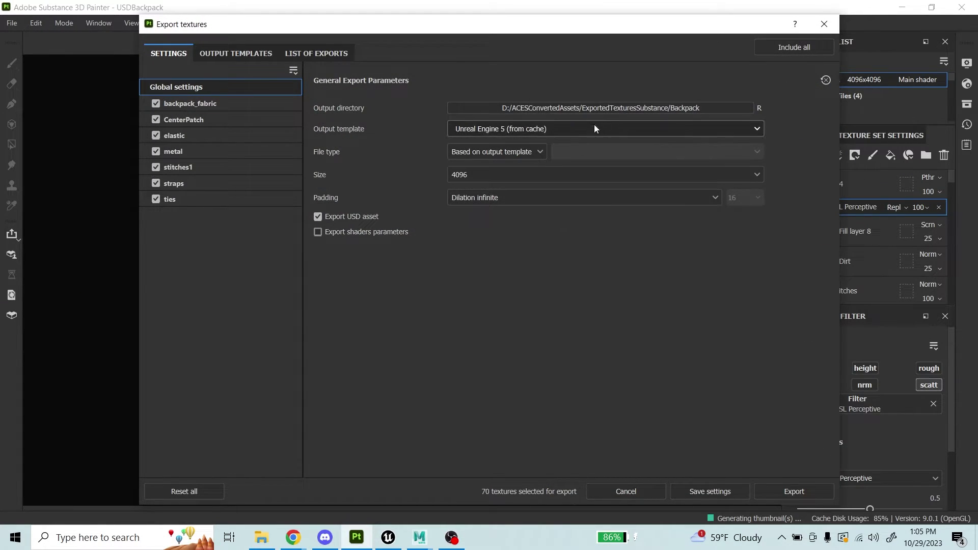
click(570, 129)
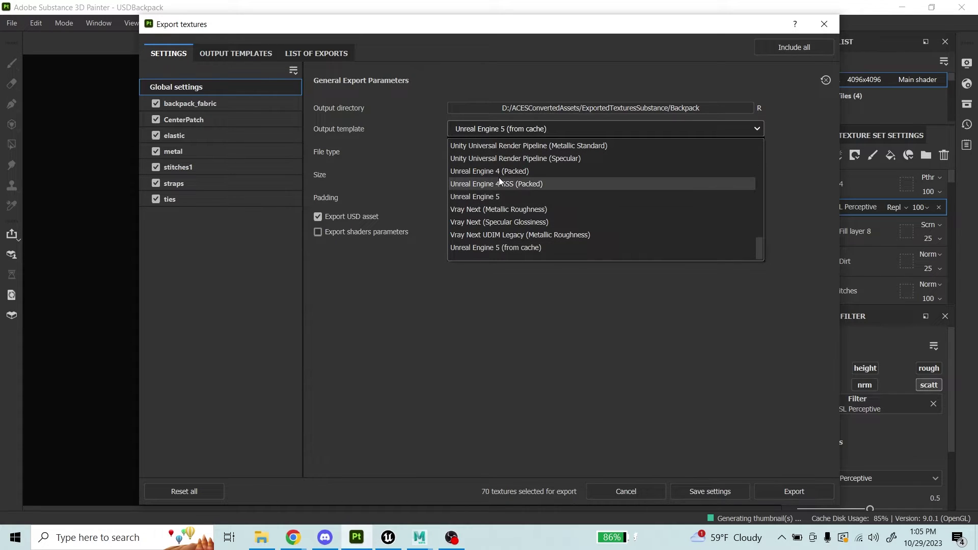
click(519, 171)
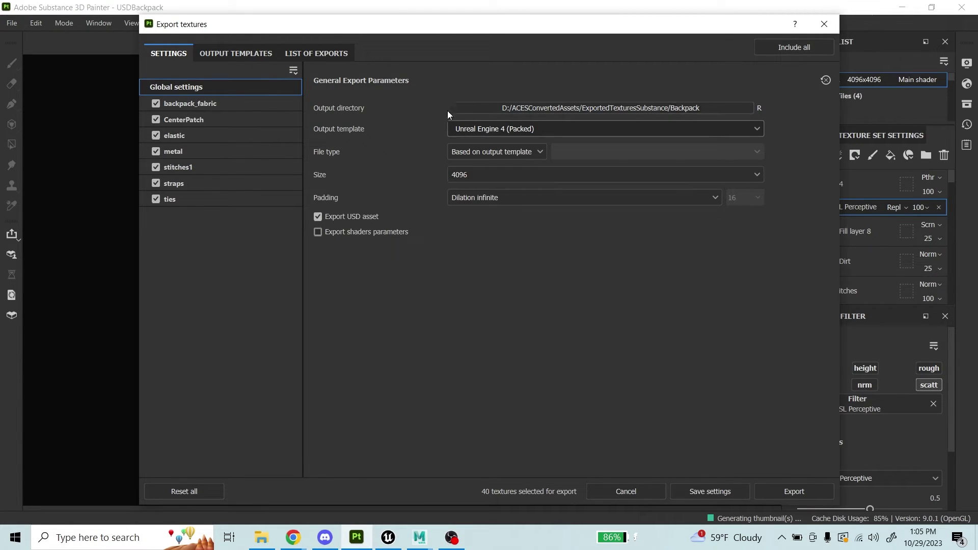
click(550, 133)
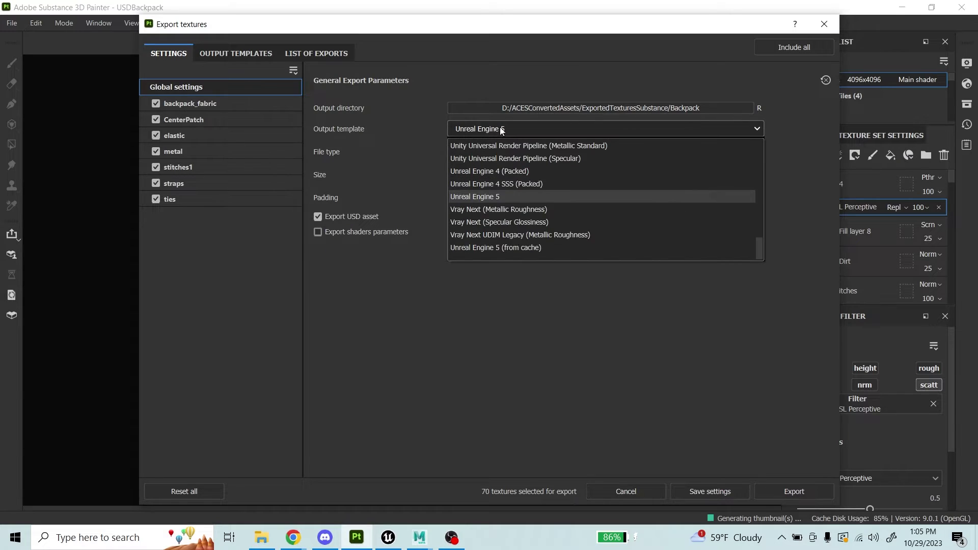
click(482, 196)
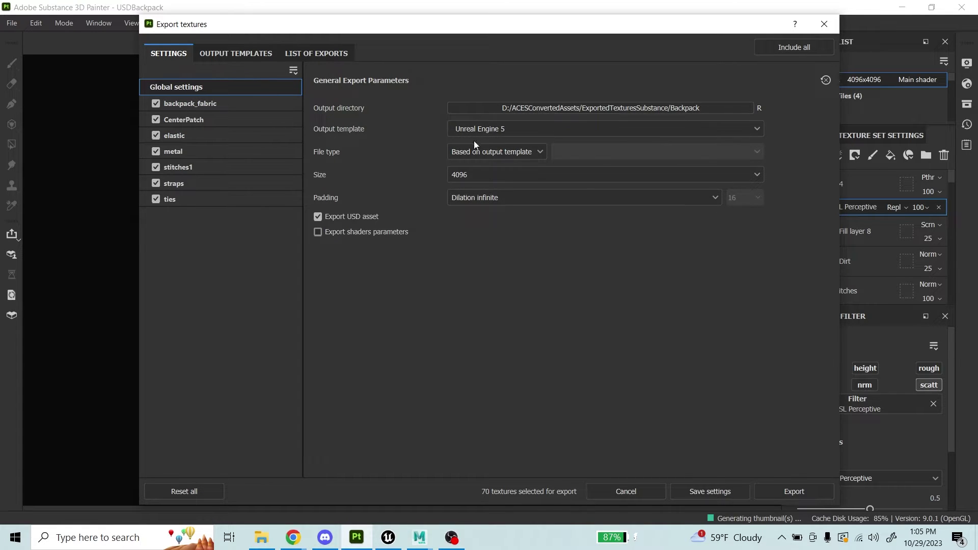
Review the output maps and channel packing of the Unreal Engine 5 export preset.
click(519, 133)
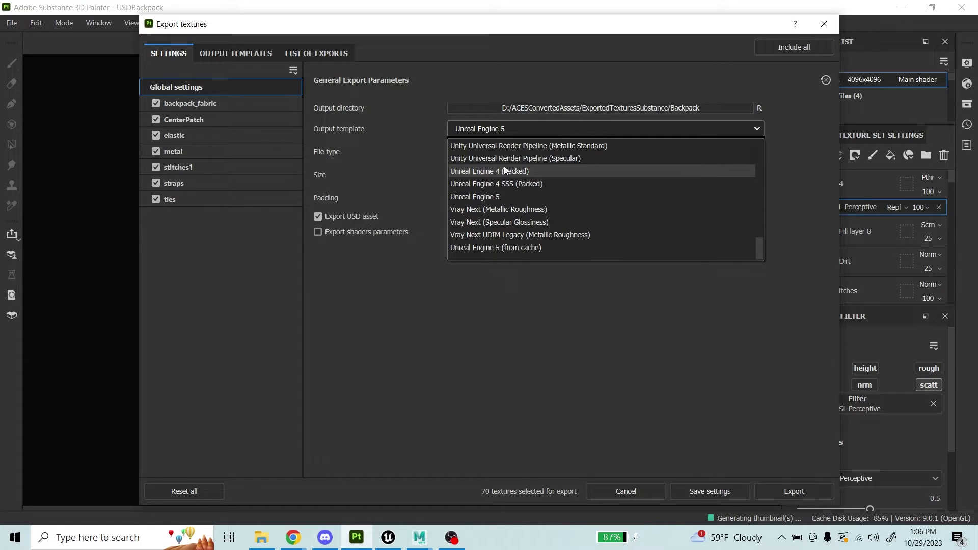
click(230, 53)
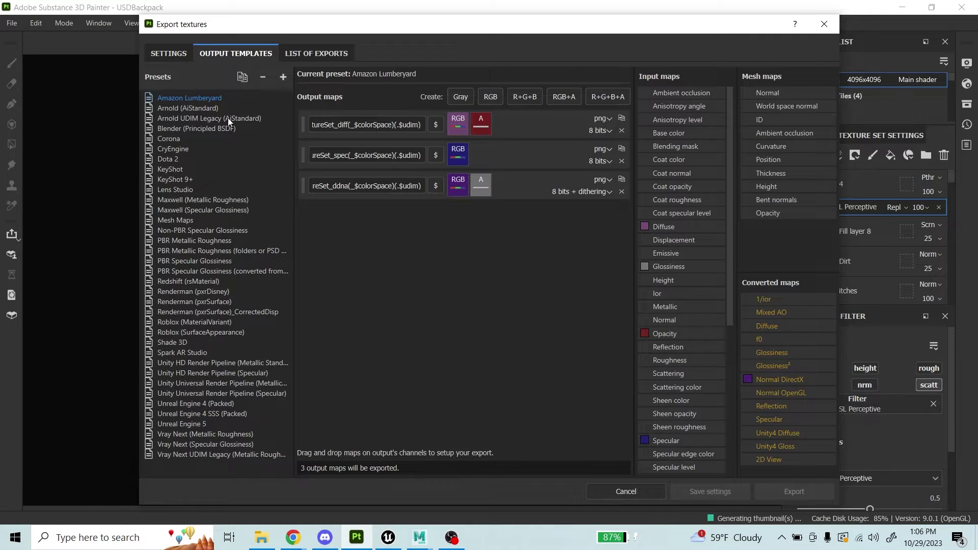
click(181, 425)
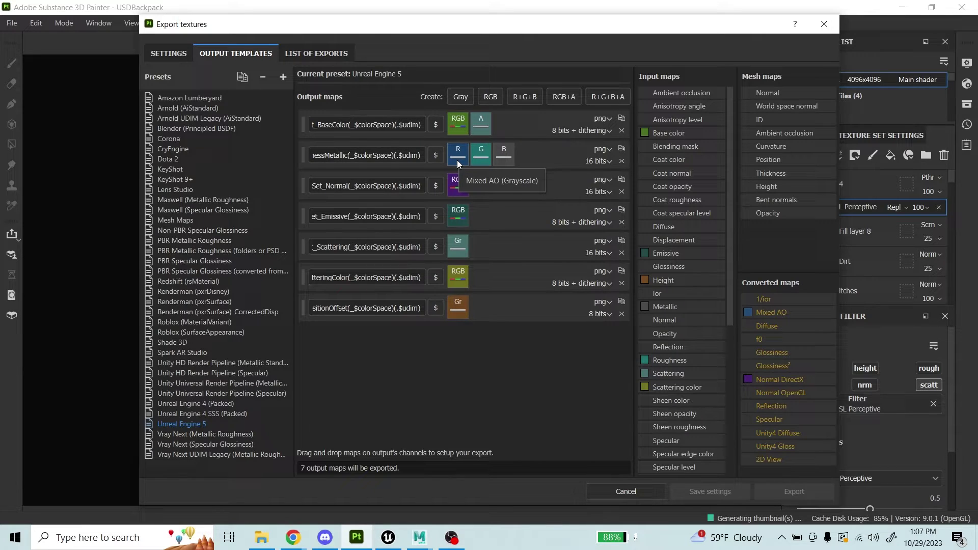
scroll(670, 266, down, 5)
scroll(671, 263, up, 5)
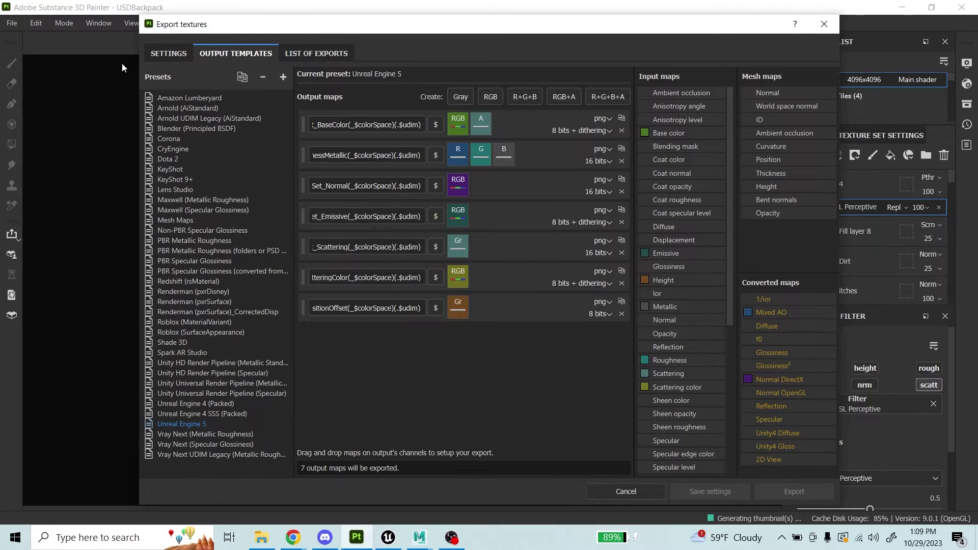
Set the export file type to png at 8 bits, keeping Unreal Engine 5 as the output template.
click(173, 54)
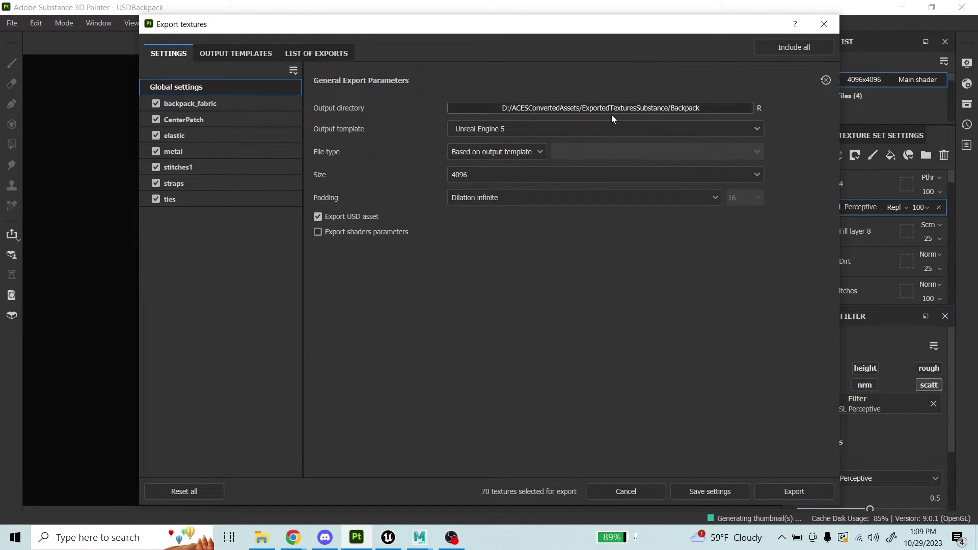
click(508, 134)
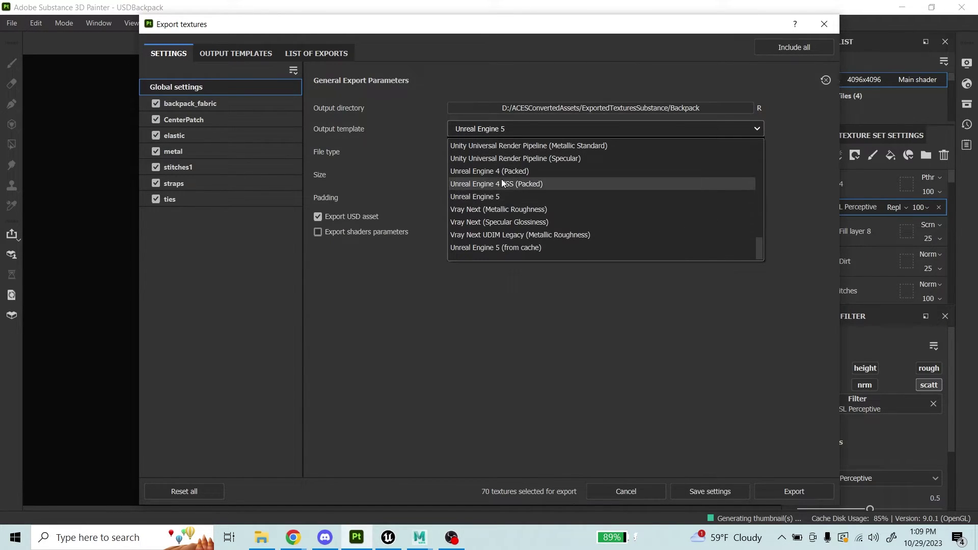
click(501, 170)
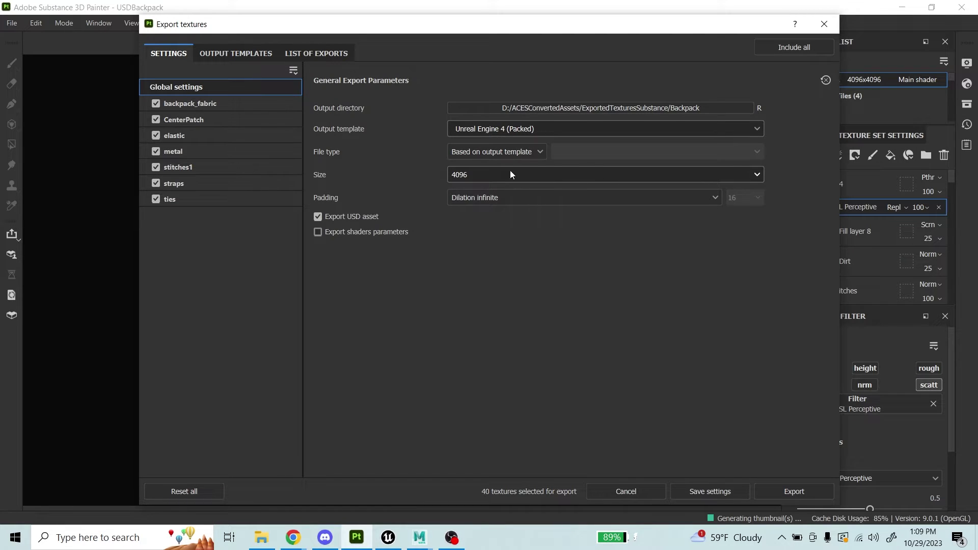
click(510, 152)
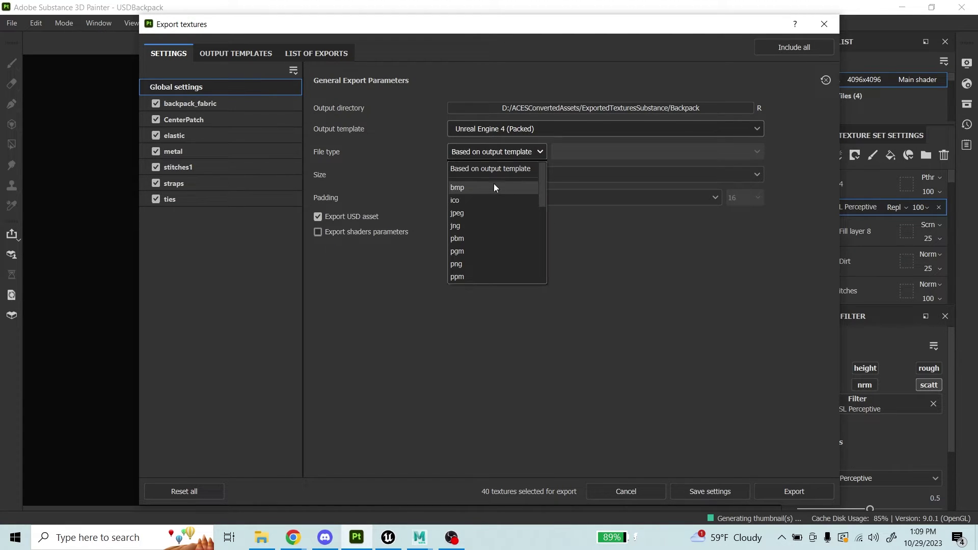
click(472, 265)
click(583, 158)
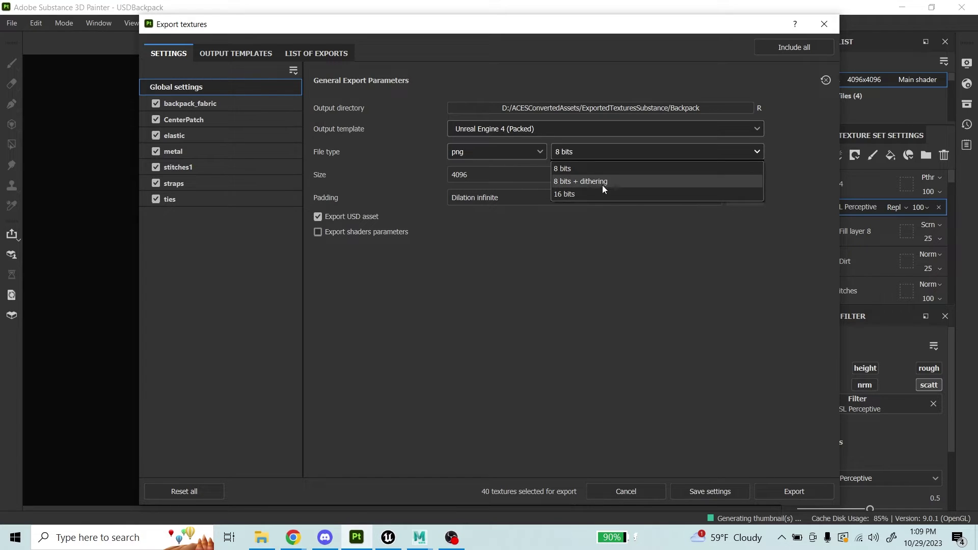
click(534, 128)
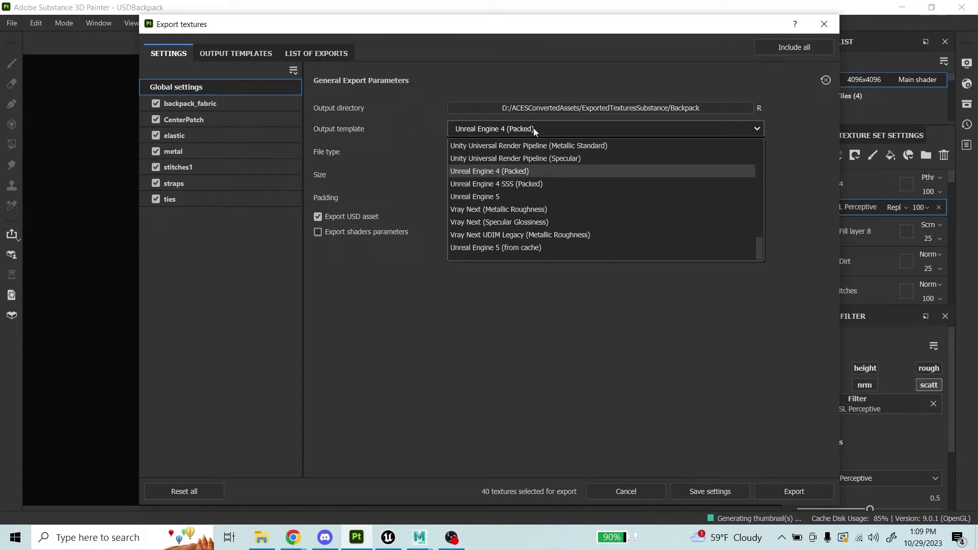
click(514, 198)
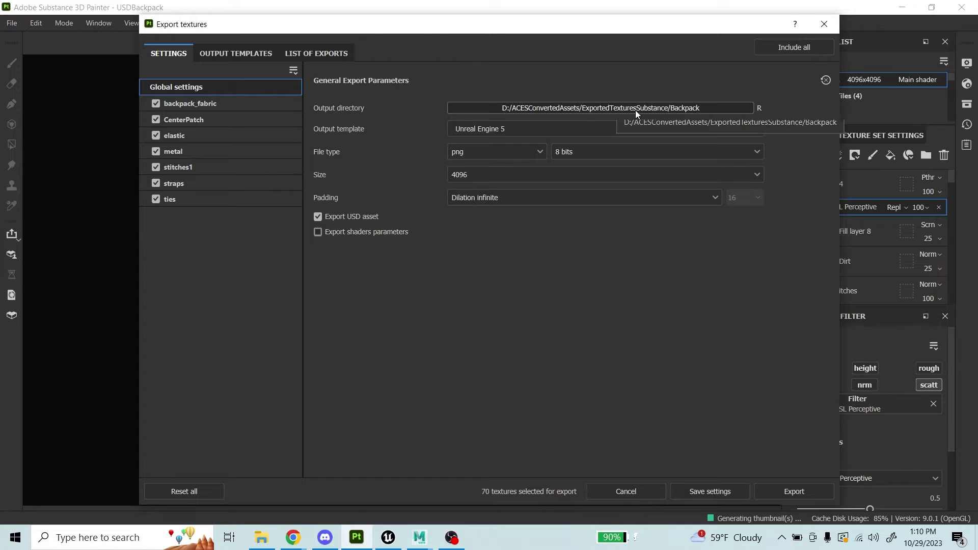
Export the backpack's texture sets, close the export dialog and quit Substance 3D Painter to continue in Unreal Engine.
click(799, 492)
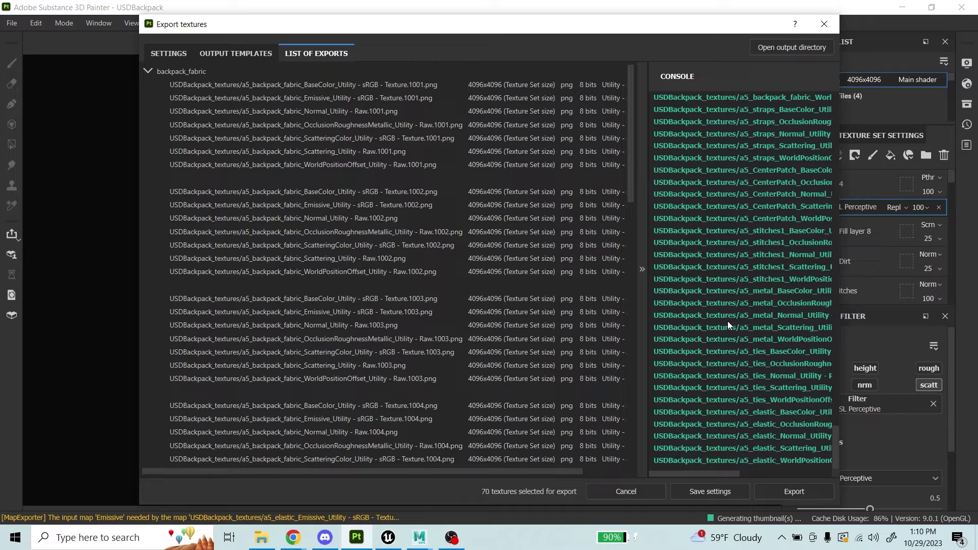
click(823, 24)
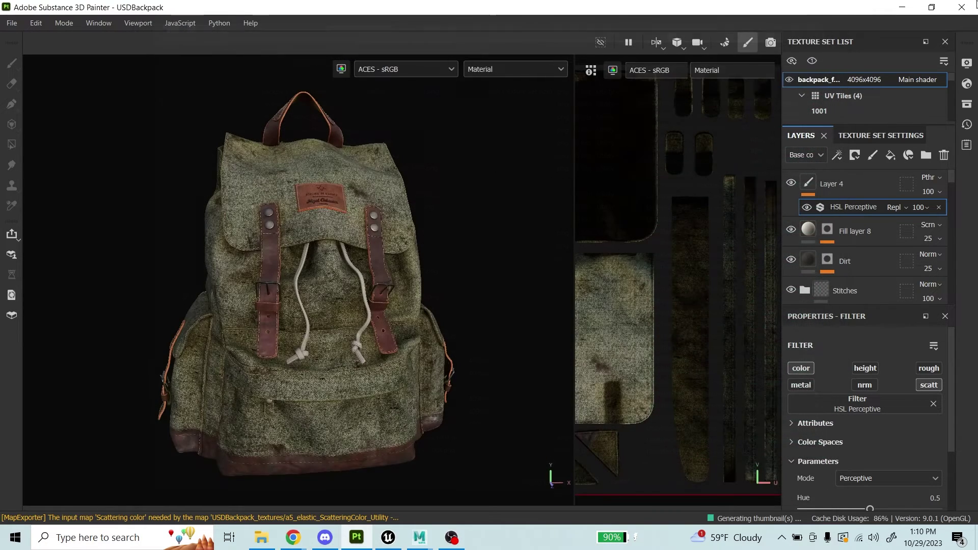
click(961, 7)
click(458, 289)
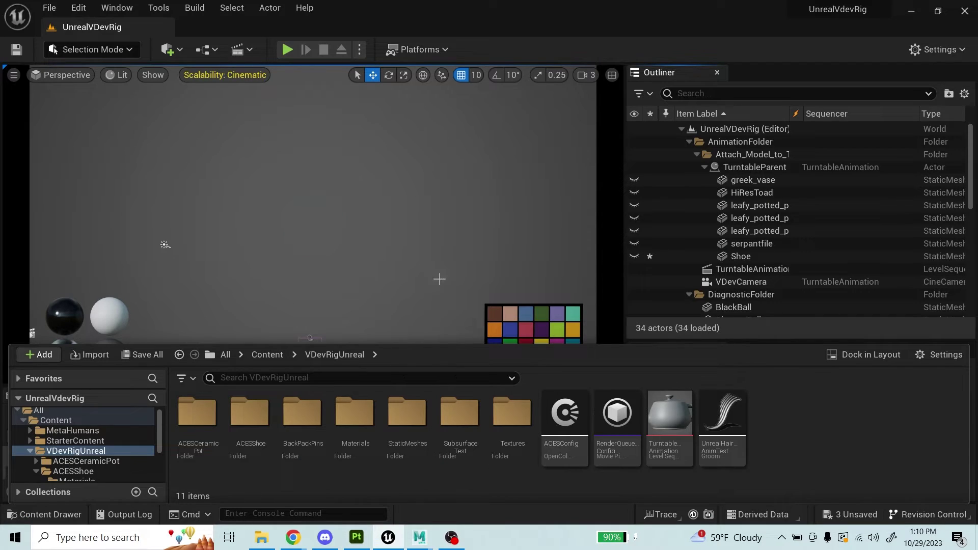
Enlarge the content browser area and open Salt&PepperBackpackACES.usd from ACESConvertedAssets/BackpackUnreal for import.
drag(402, 343, 409, 295)
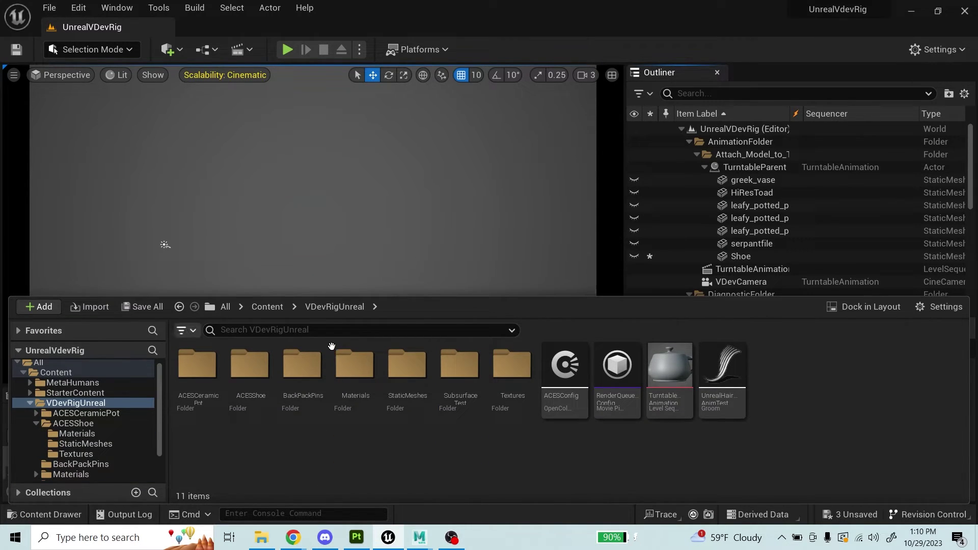
click(95, 311)
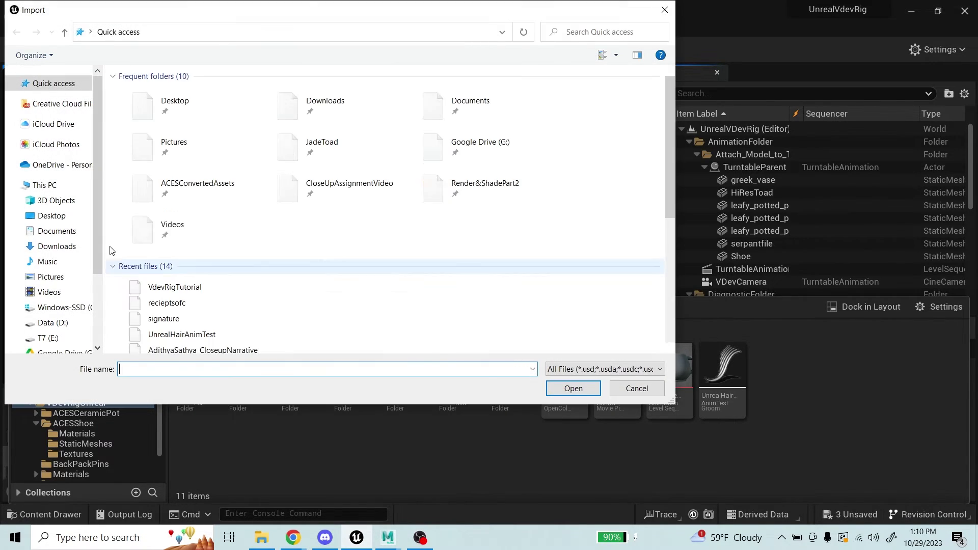
double_click(193, 193)
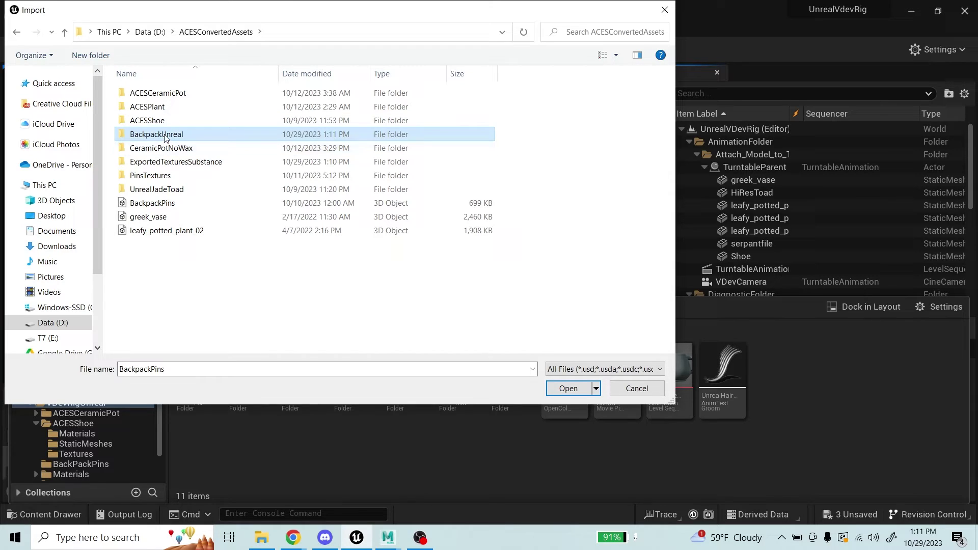
double_click(165, 138)
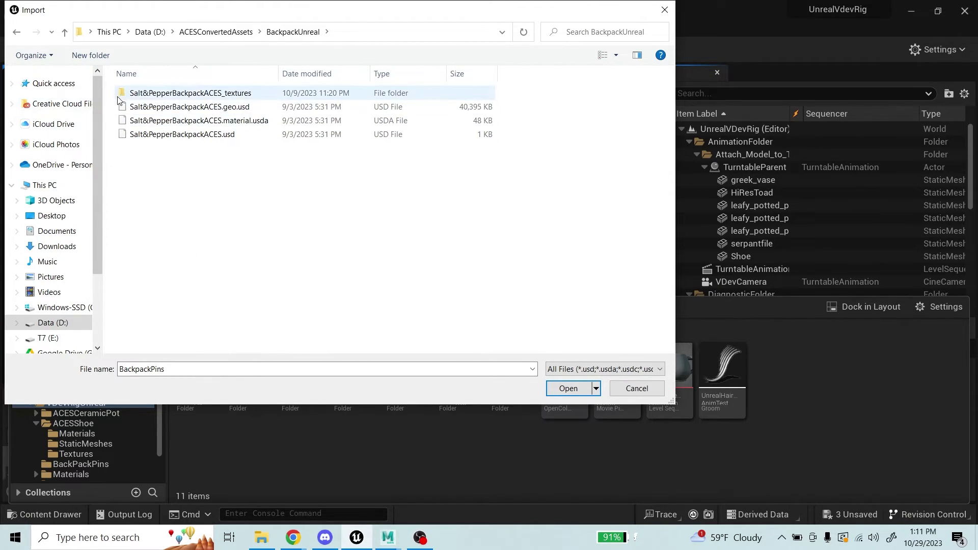
double_click(190, 93)
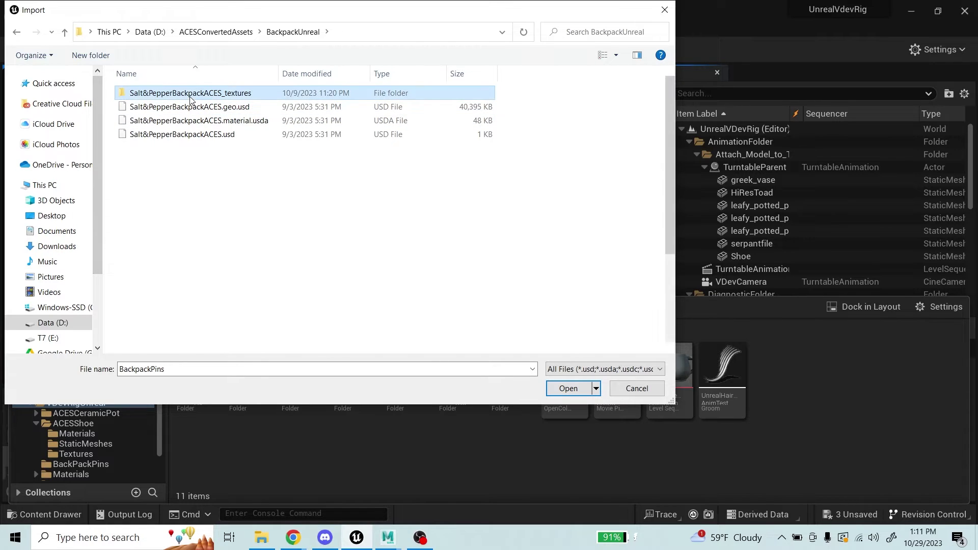
click(17, 31)
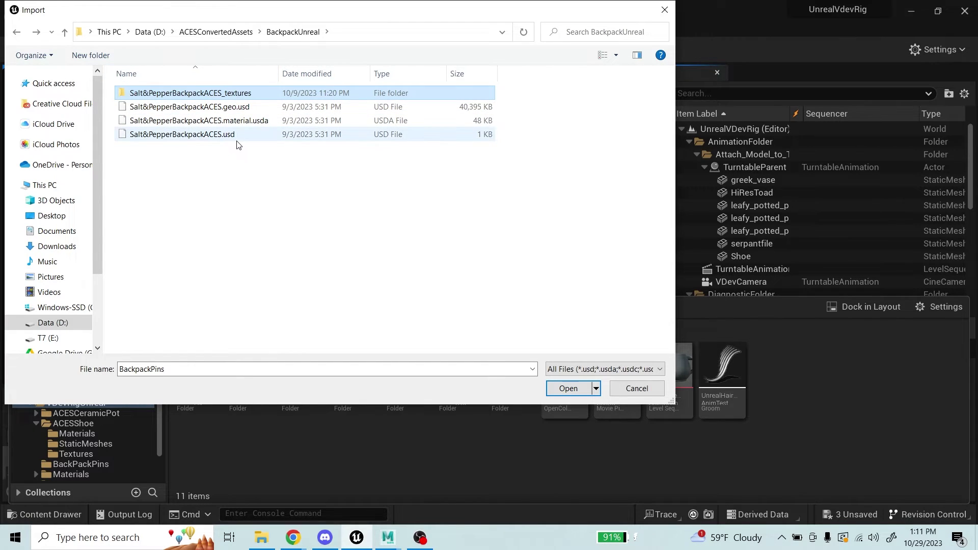
click(250, 136)
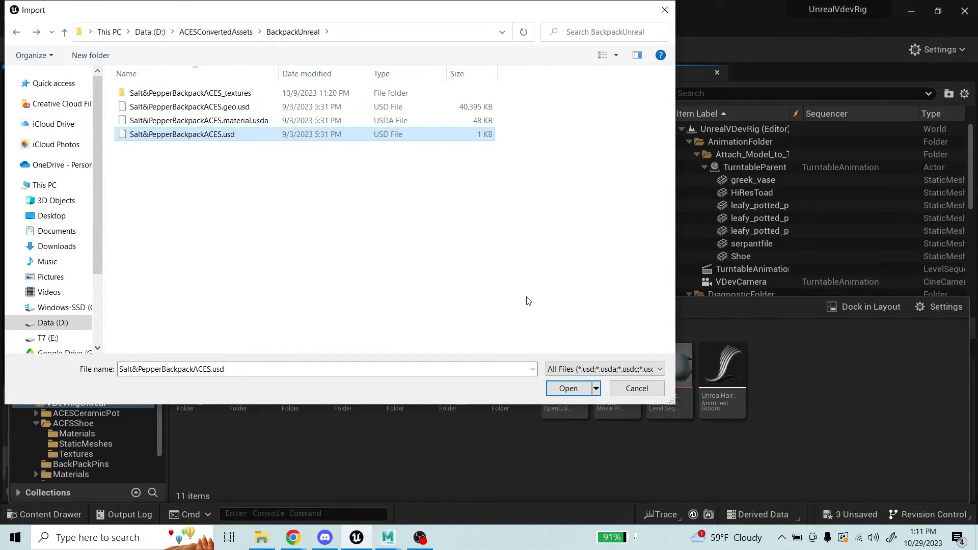
click(567, 388)
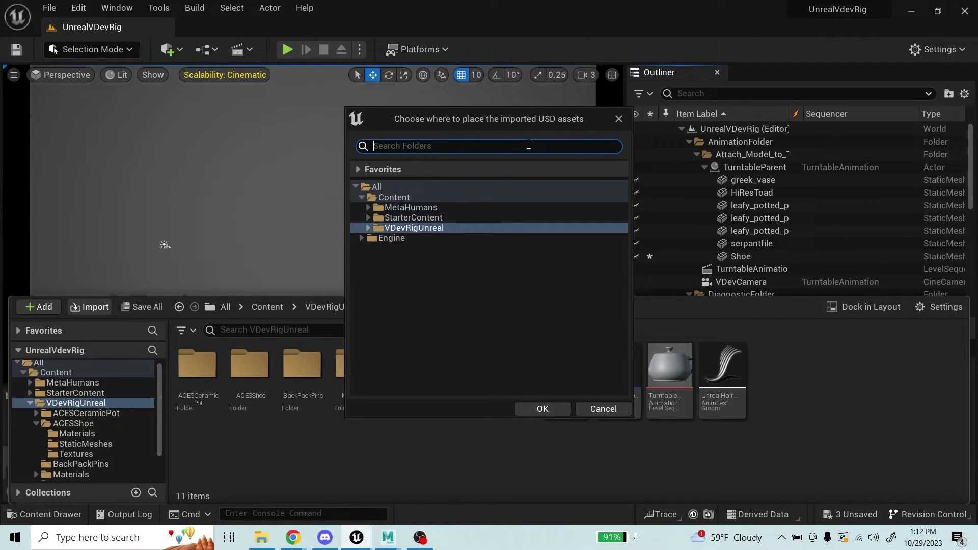
Choose the Materials folder inside VDevRigUnreal as the destination for the imported USD assets.
click(368, 228)
click(419, 268)
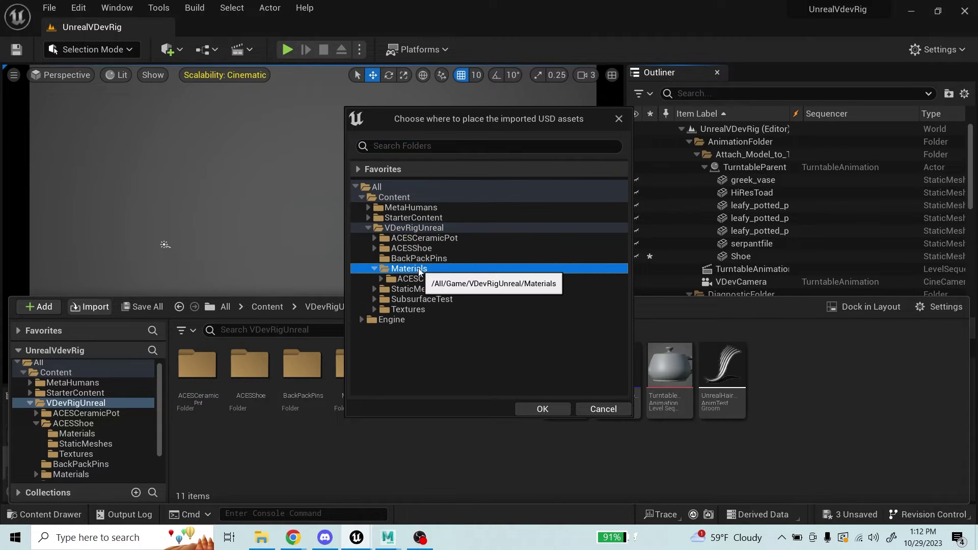
click(374, 269)
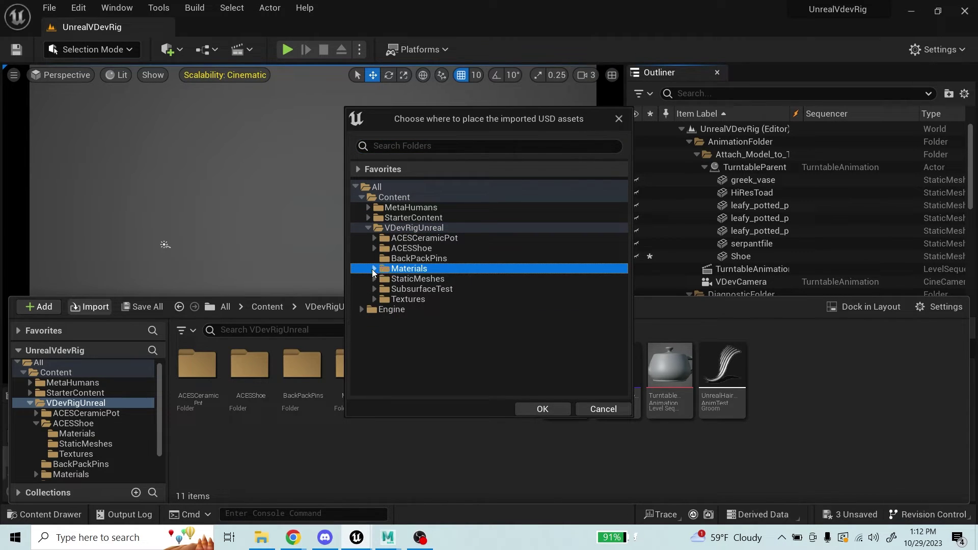
click(542, 409)
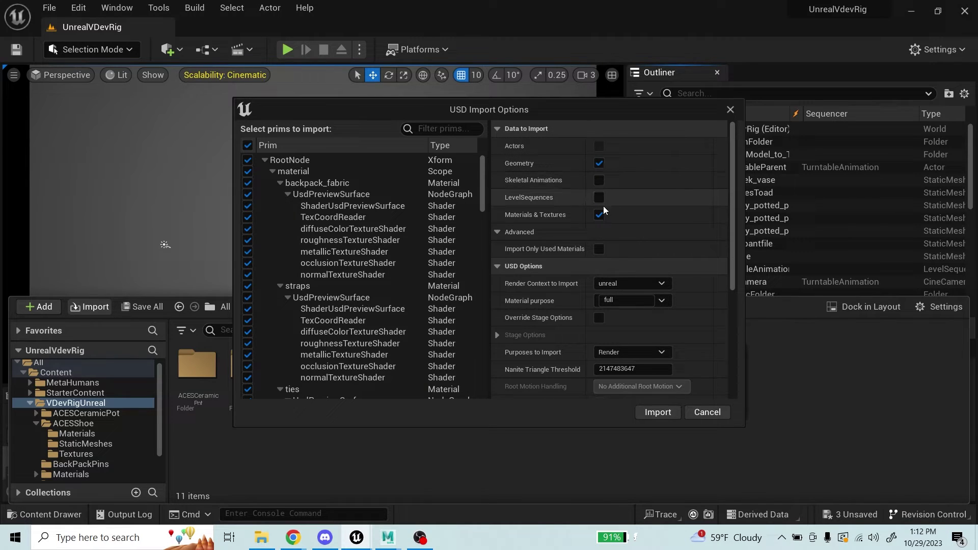
Review the USD import options and the backpack's list of material and shader prims.
scroll(656, 238, down, 4)
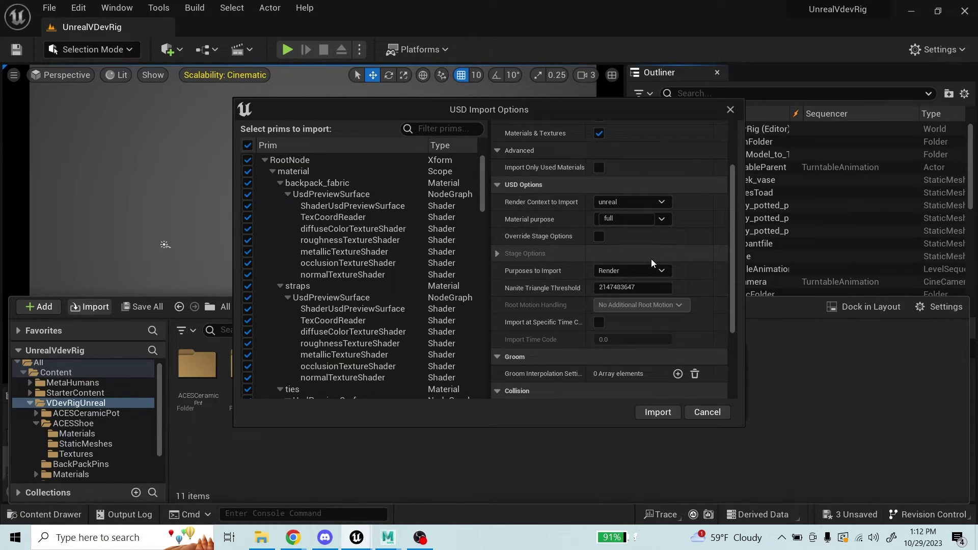
scroll(651, 256, down, 5)
scroll(642, 190, up, 8)
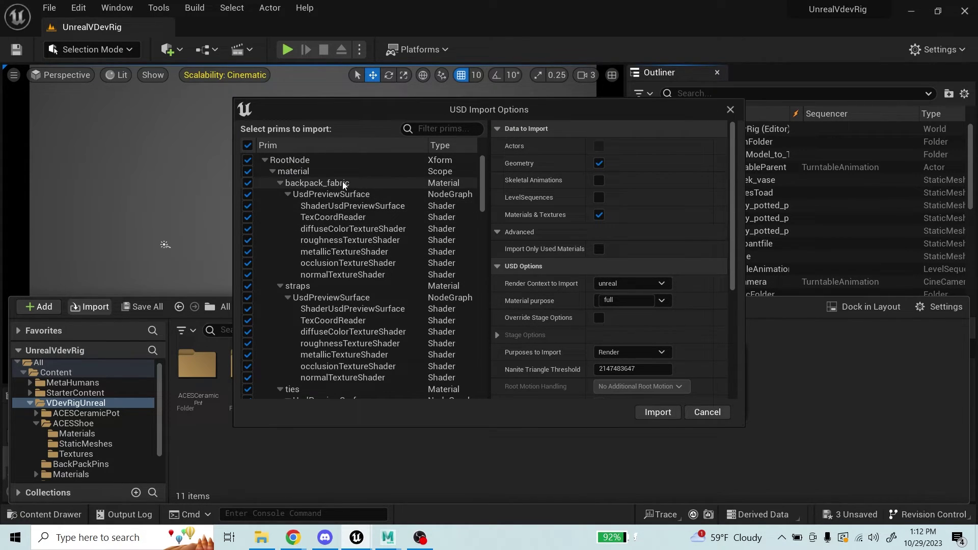
scroll(319, 174, down, 5)
scroll(315, 176, down, 2)
scroll(317, 176, up, 7)
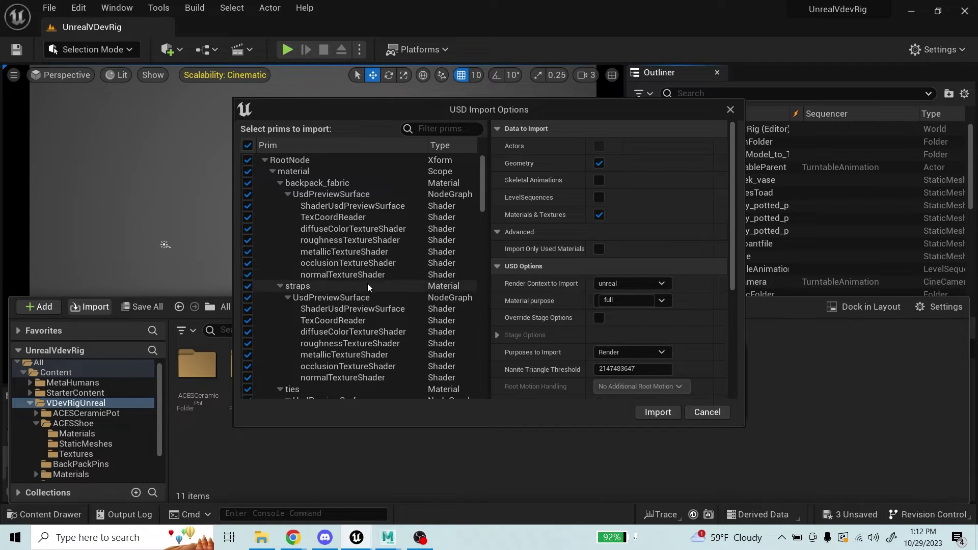
drag(480, 174, 496, 143)
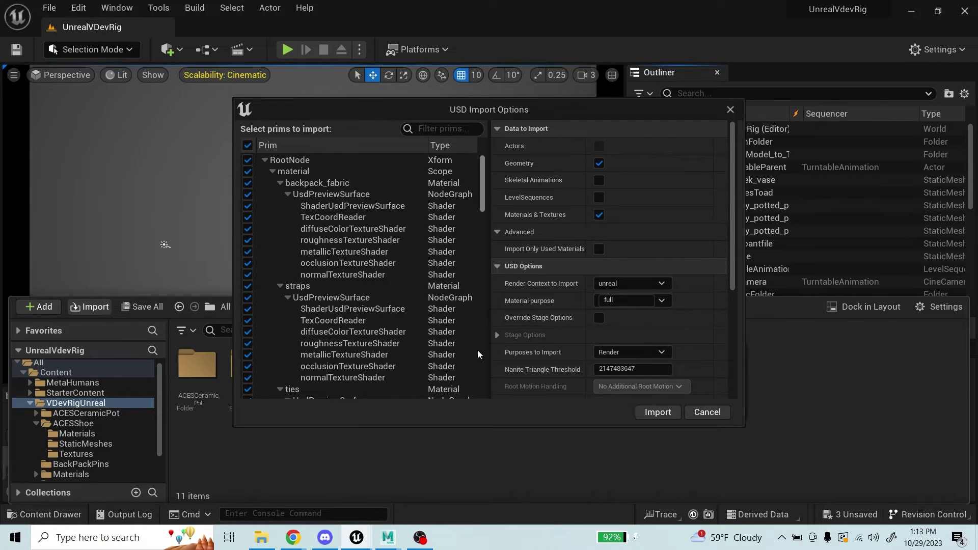
scroll(408, 301, down, 3)
scroll(409, 301, down, 3)
drag(483, 216, 481, 178)
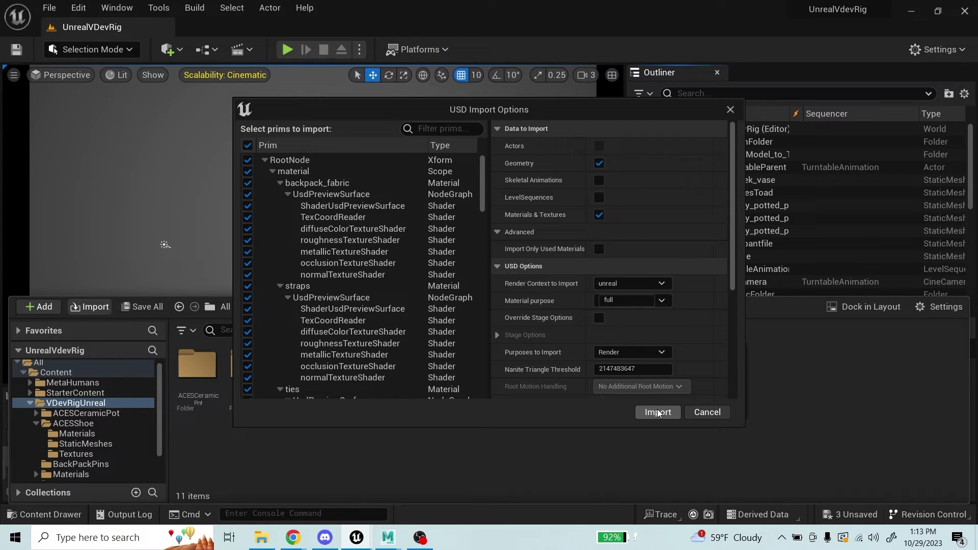
Import the USD backpack with geometry and materials & textures included, and open its StaticMeshes folder.
click(657, 413)
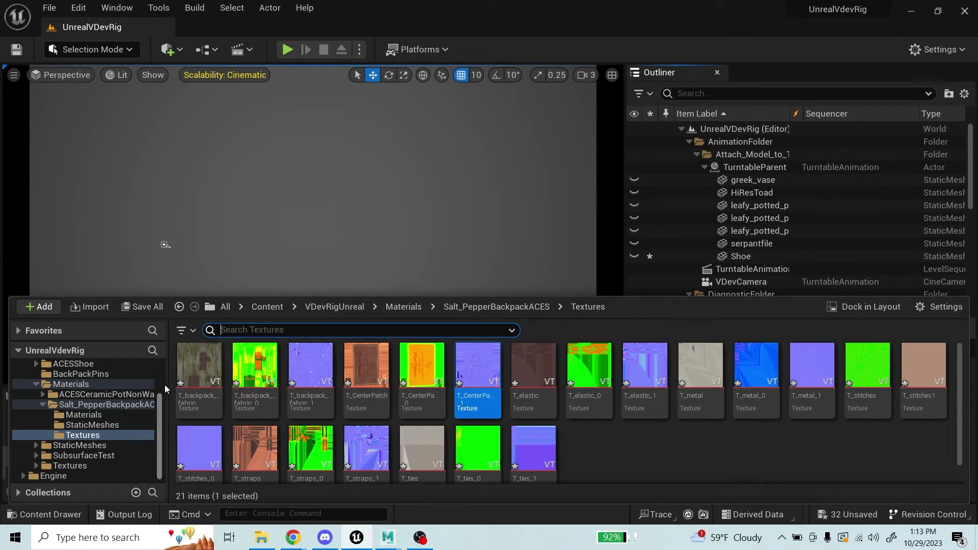
click(489, 306)
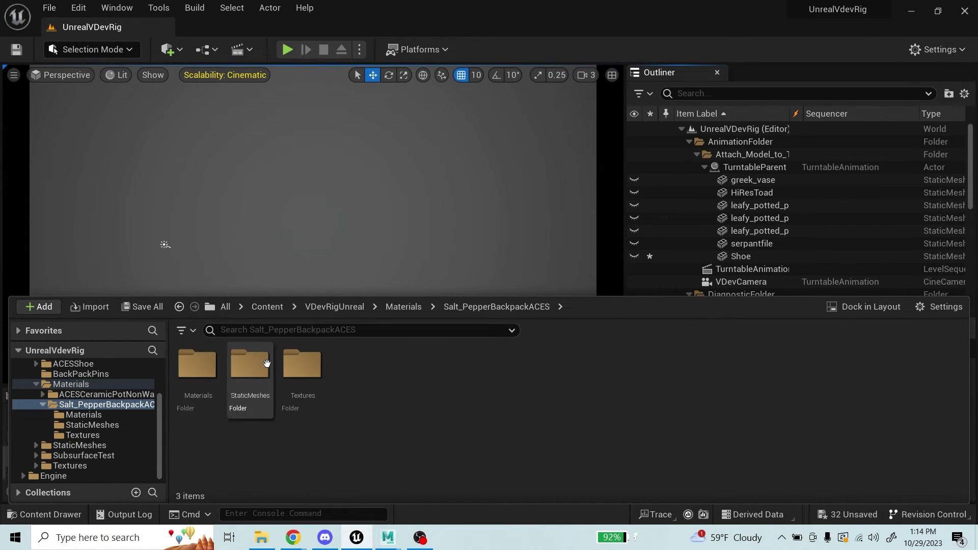
double_click(256, 377)
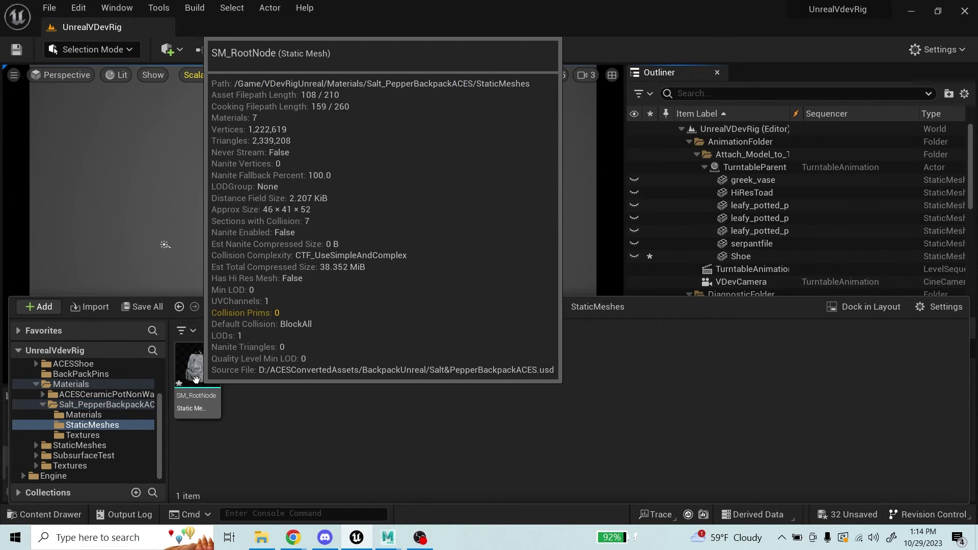
Place the SM_RootNode backpack mesh in the level, scale it up and move it to about X 50, Y -380, Z -180.
drag(196, 378, 302, 264)
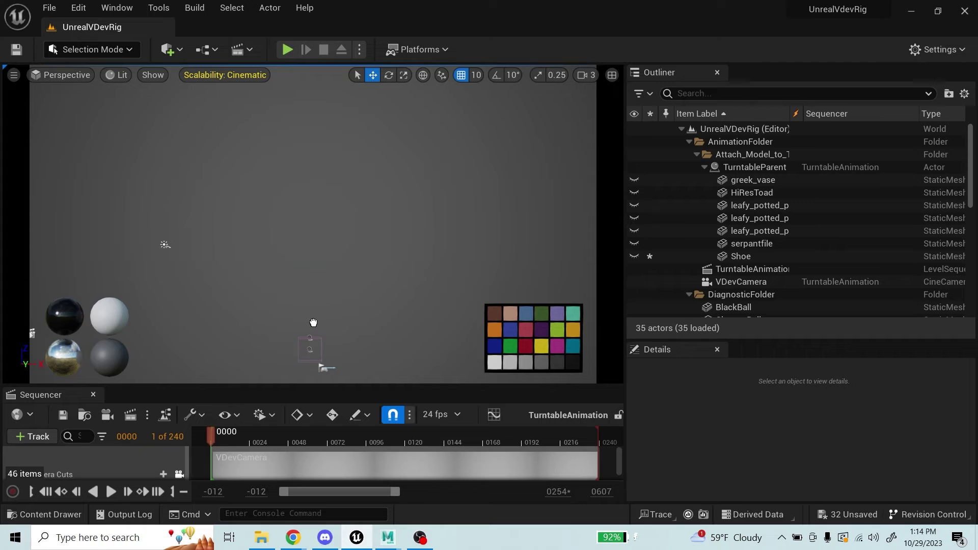
drag(313, 322, 313, 322)
key(r)
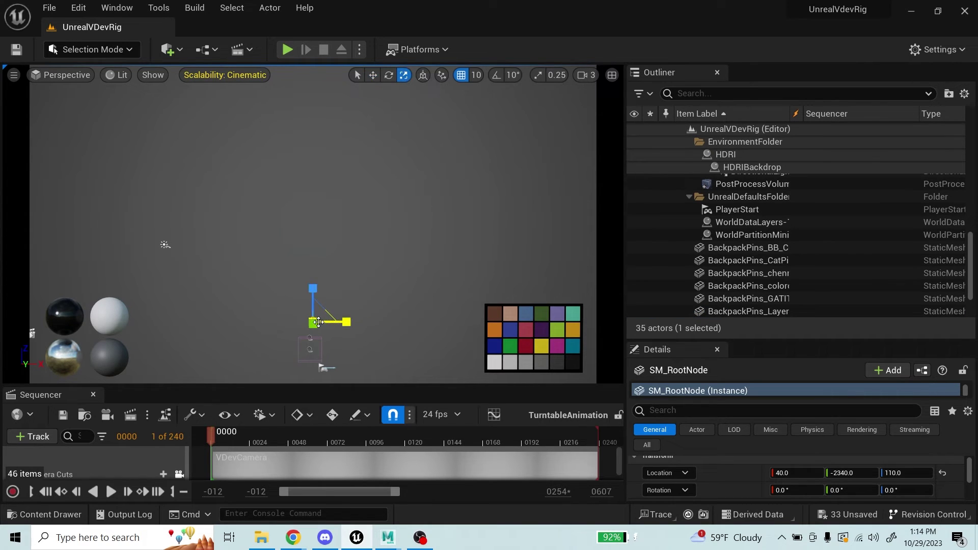
drag(337, 310, 342, 306)
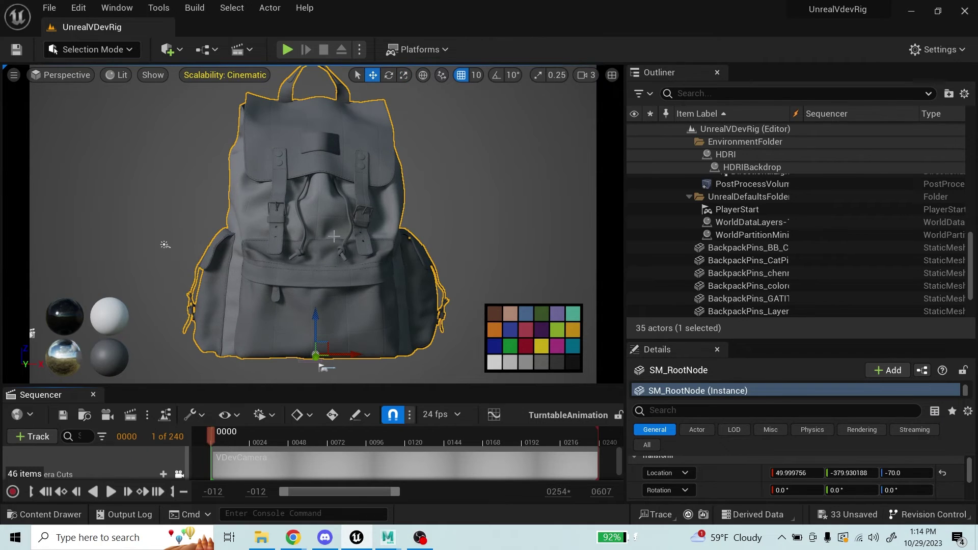
drag(314, 320, 316, 327)
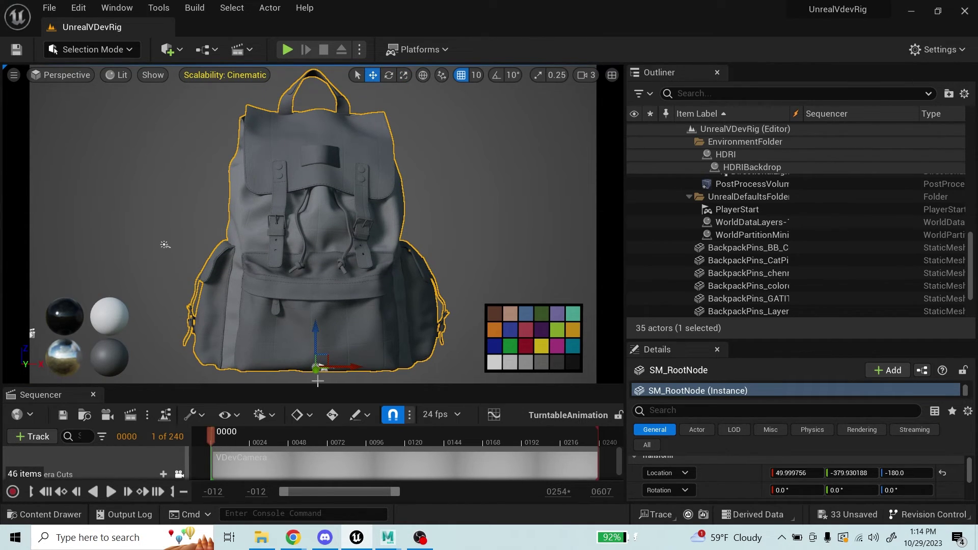
Open the Materials folder of Salt_PepperBackpackACES and shrink the content browser area to expose more of the backpack.
click(45, 514)
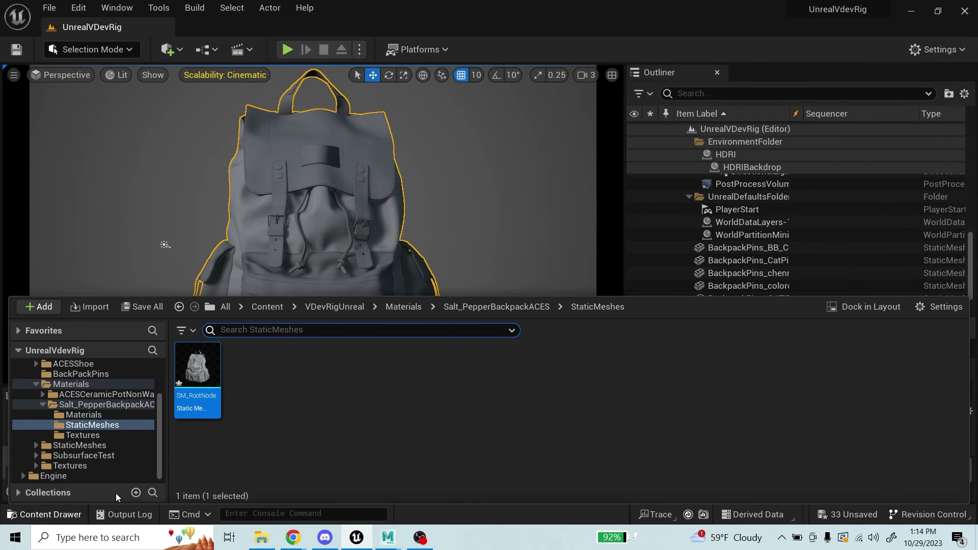
click(512, 308)
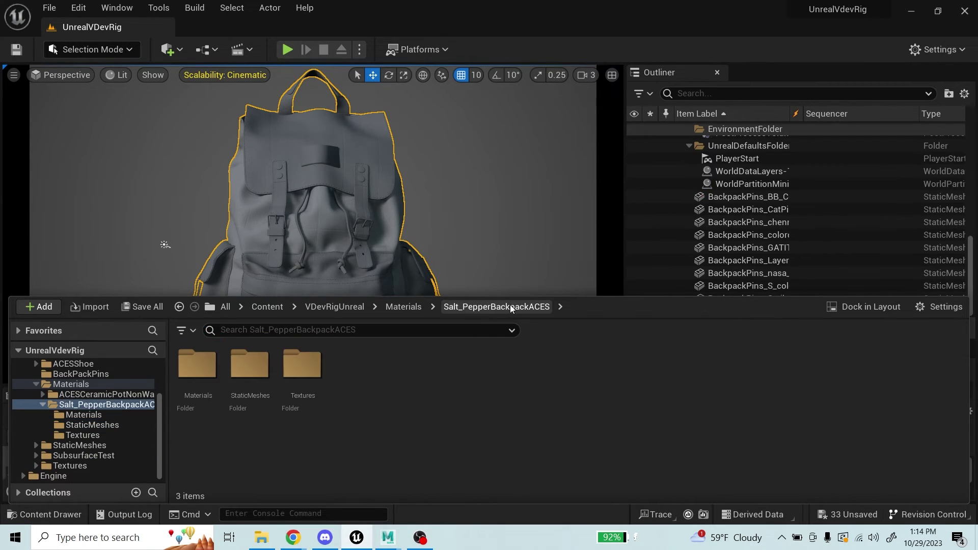
double_click(209, 372)
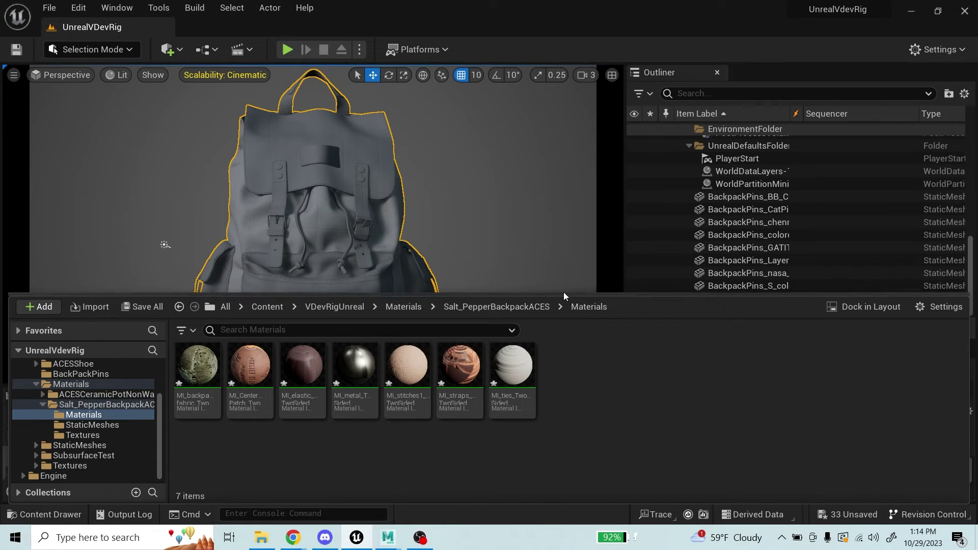
drag(564, 296, 581, 351)
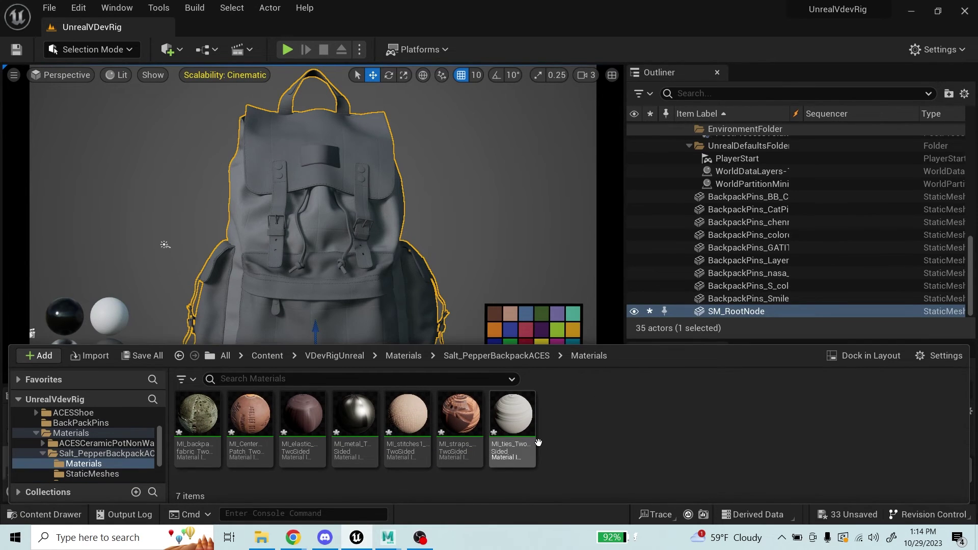
Apply the backpack fabric material to the backpack's body and the center patch material to the patch on its flap.
drag(197, 412, 364, 148)
click(38, 515)
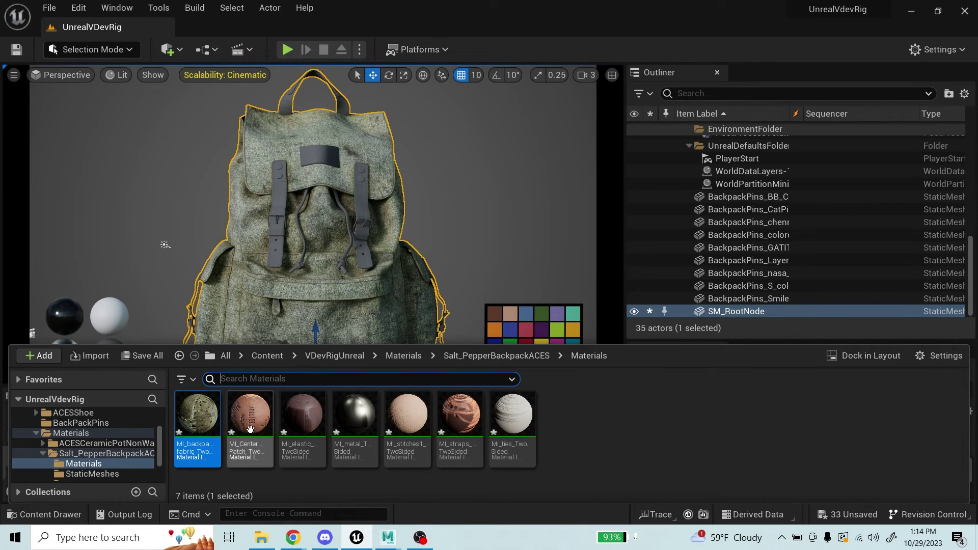
drag(250, 421, 321, 156)
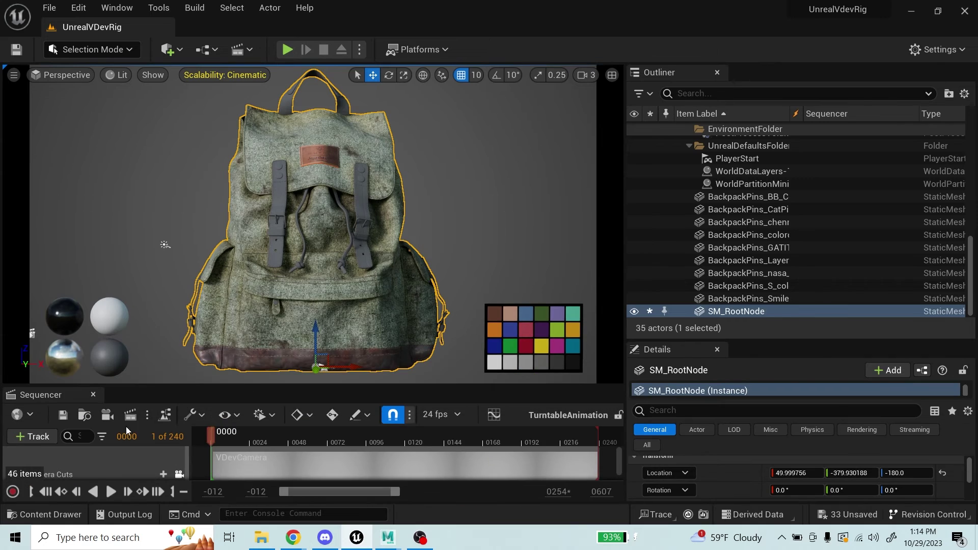
Apply the metal material to the strap rivets and buckles, and MI_straps_TwoSided to the front straps.
click(50, 516)
drag(301, 422, 284, 432)
drag(351, 413, 360, 169)
click(45, 514)
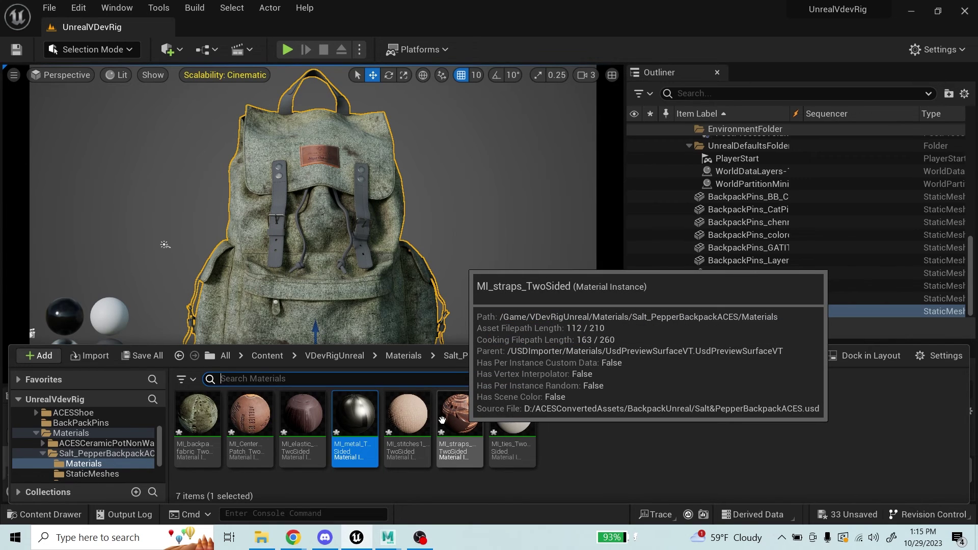
drag(460, 414, 277, 199)
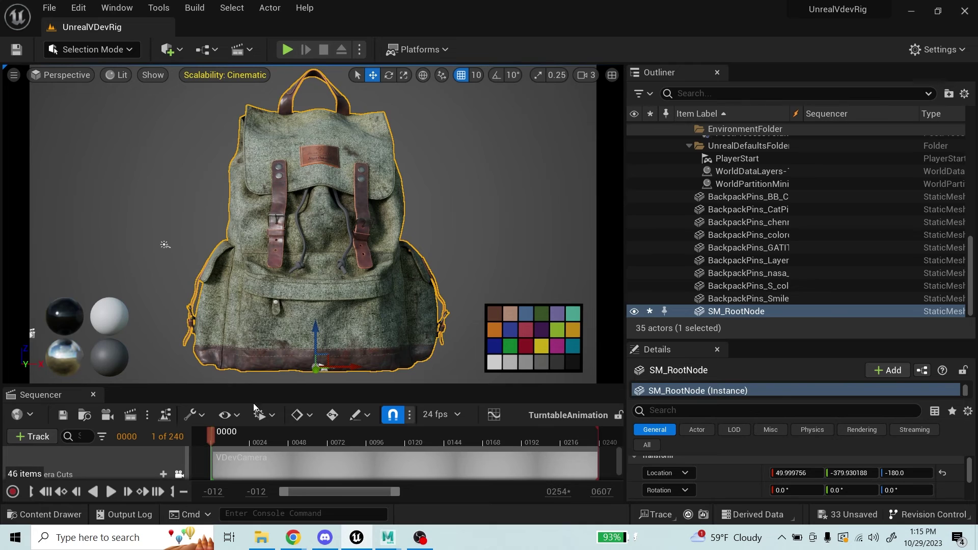
Scrub the TurntableAnimation to frame 4 and rotate the backpack to about -128° around its vertical axis to expose its back.
click(267, 433)
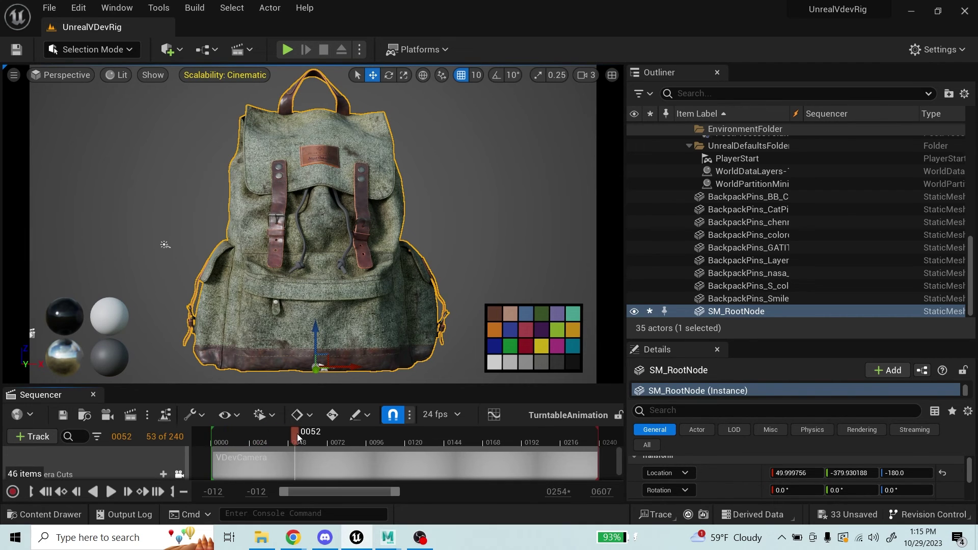
drag(298, 437, 218, 437)
key(e)
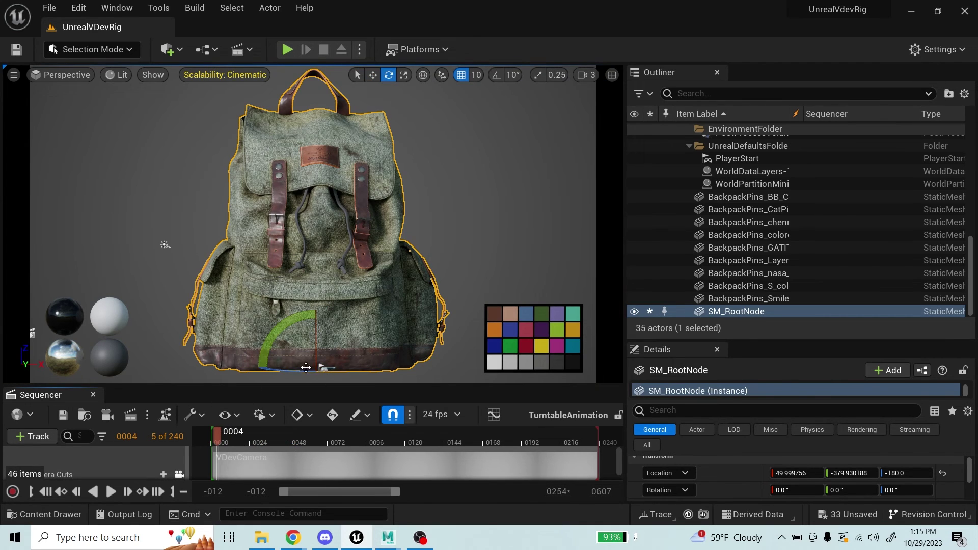
drag(281, 371, 428, 371)
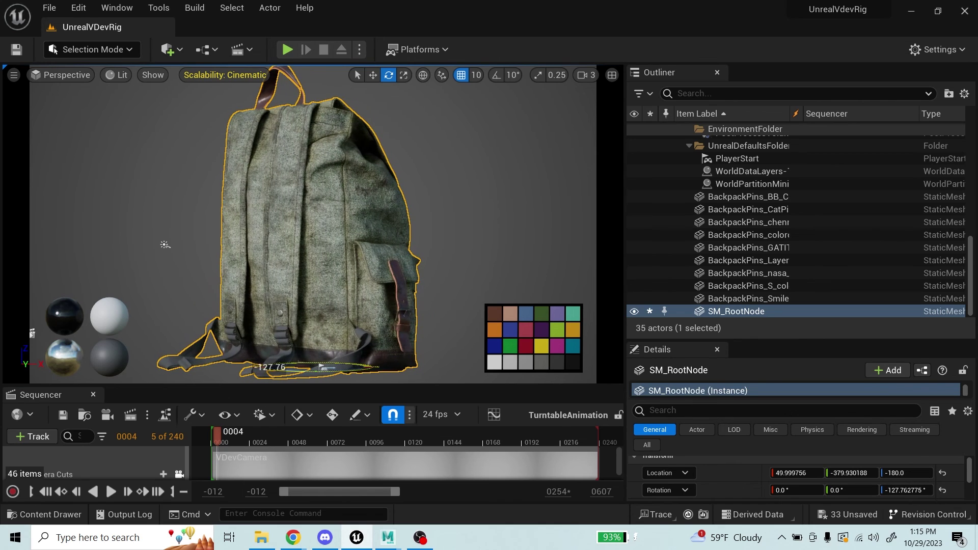
Apply the elastic material to the lower shoulder-strap webbing and turn the backpack's front to the camera at about 13°.
click(62, 516)
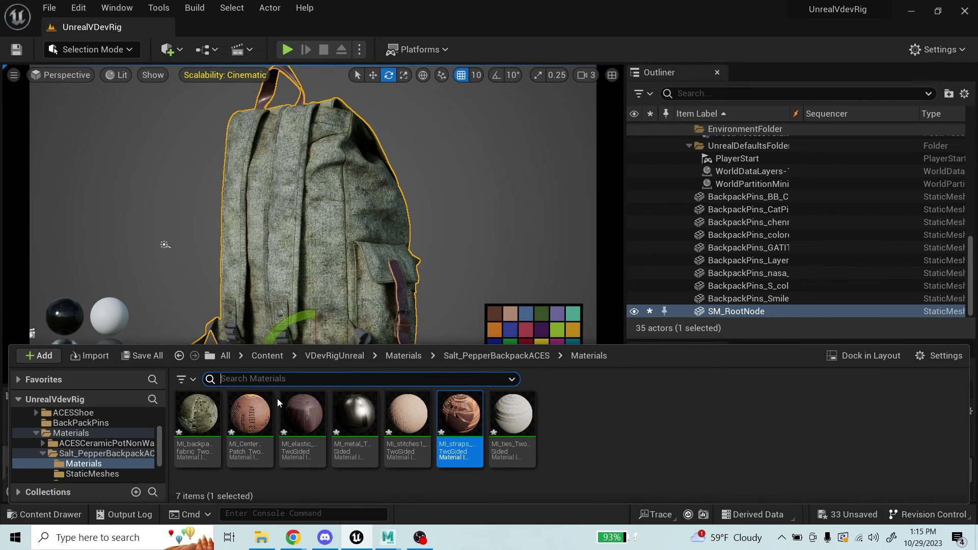
drag(301, 412, 211, 327)
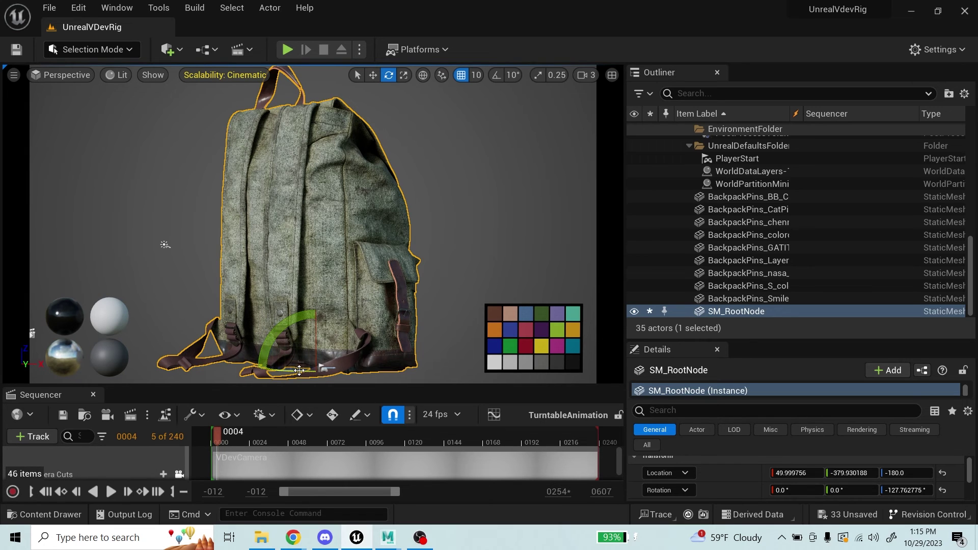
drag(299, 370, 224, 371)
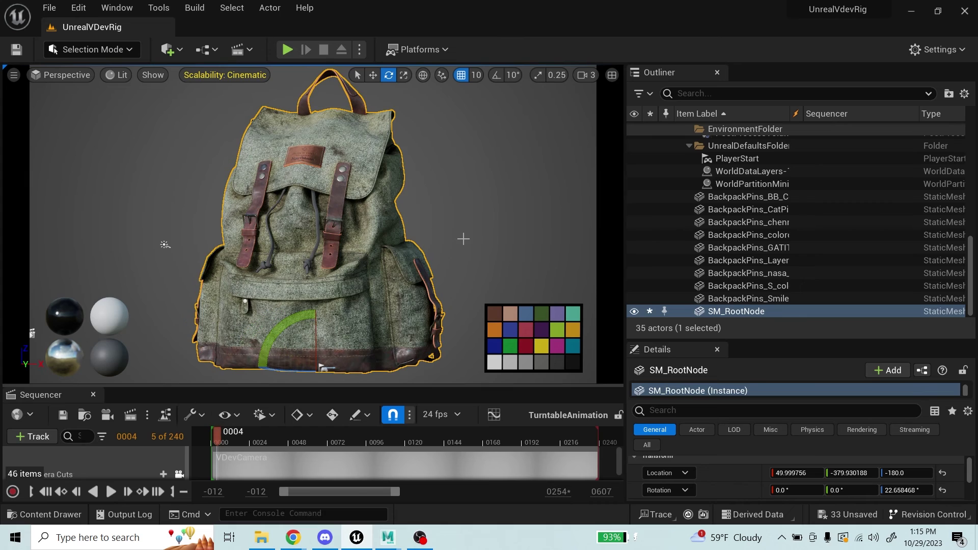
drag(284, 368, 290, 368)
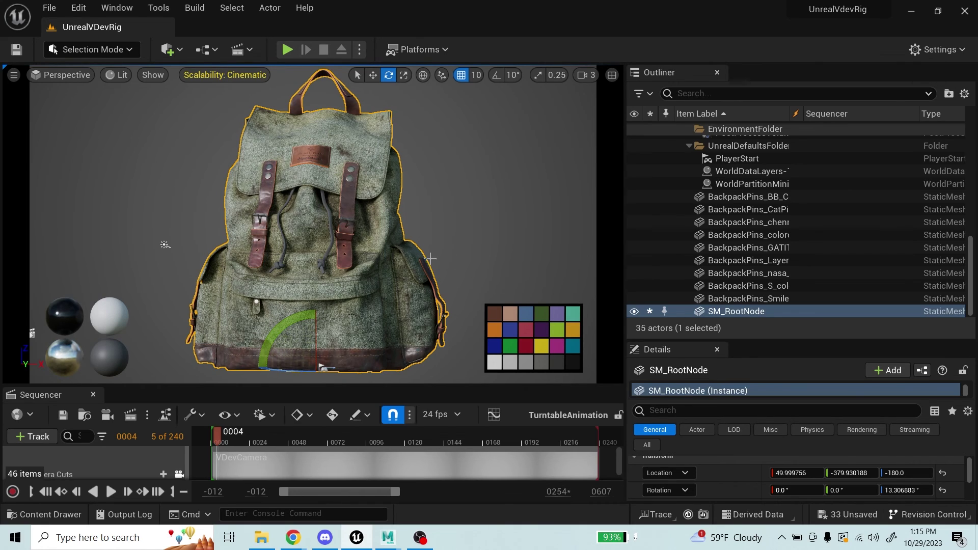
Check the Virtual Textures options in the project's Rendering settings and close the project settings.
click(937, 49)
click(876, 101)
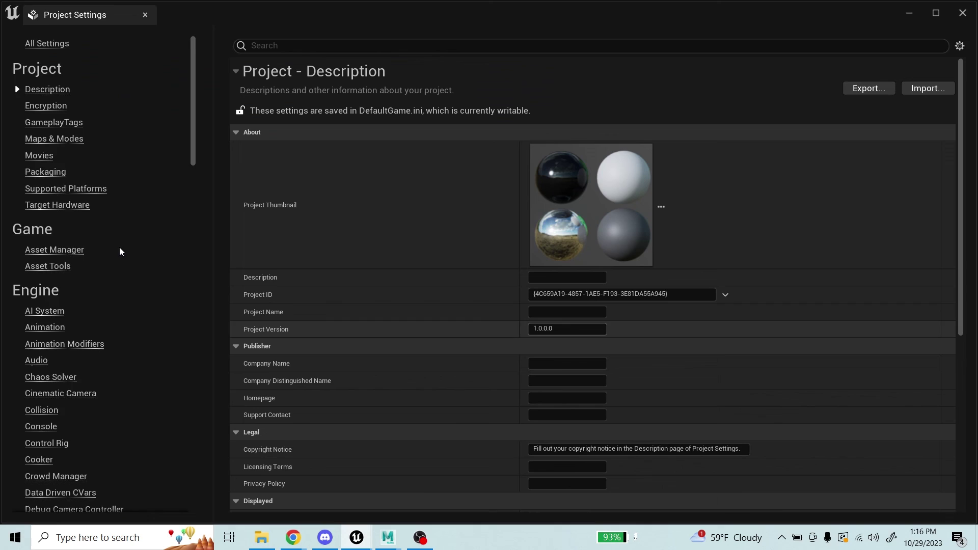
drag(192, 76, 182, 189)
click(43, 334)
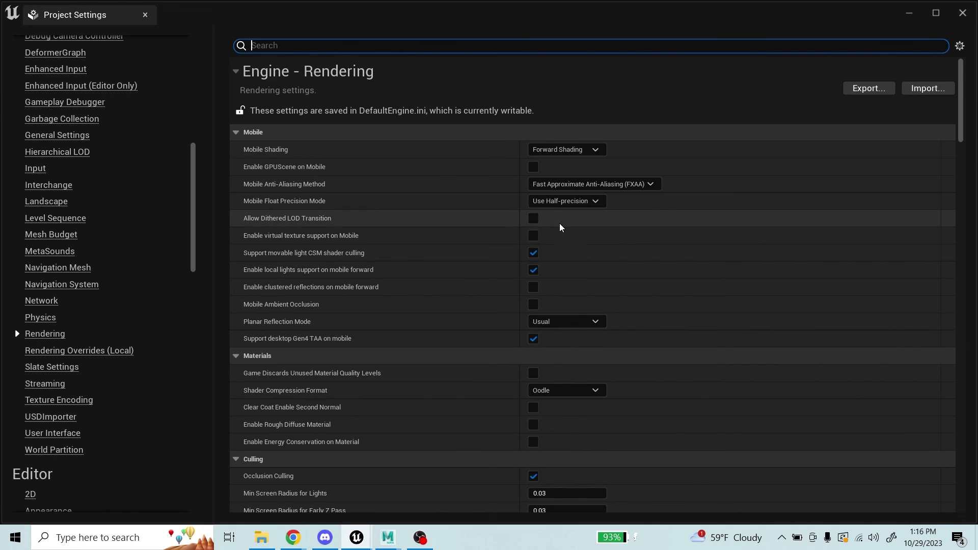
scroll(940, 99, down, 5)
scroll(940, 100, down, 5)
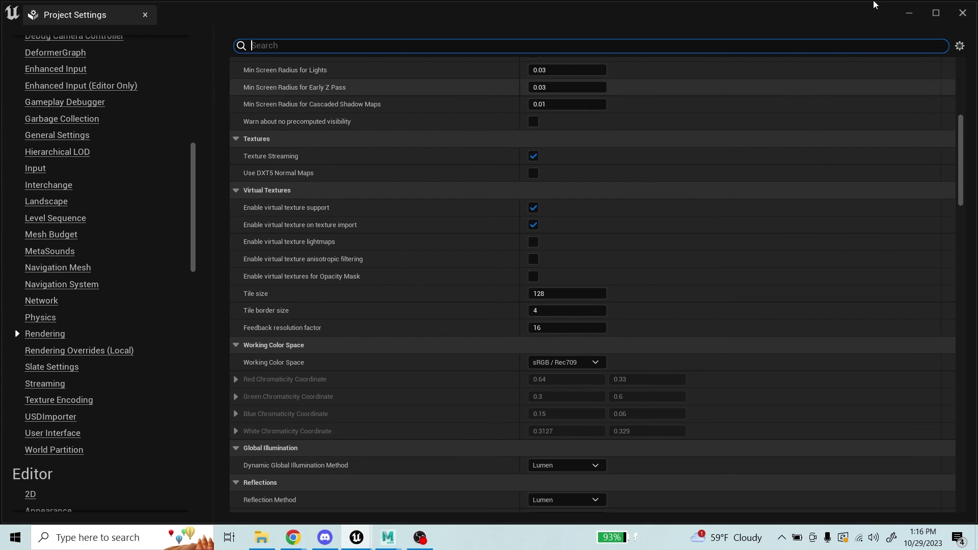
click(962, 14)
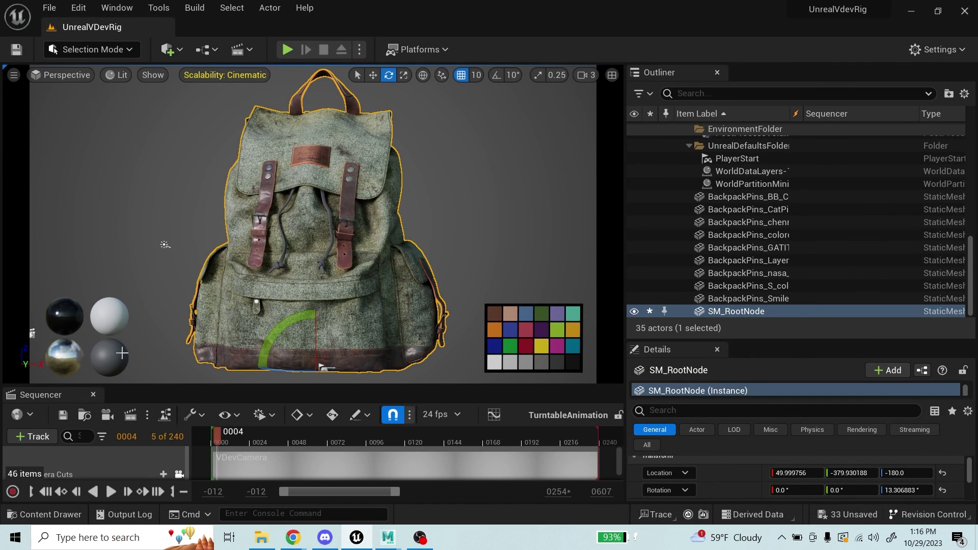